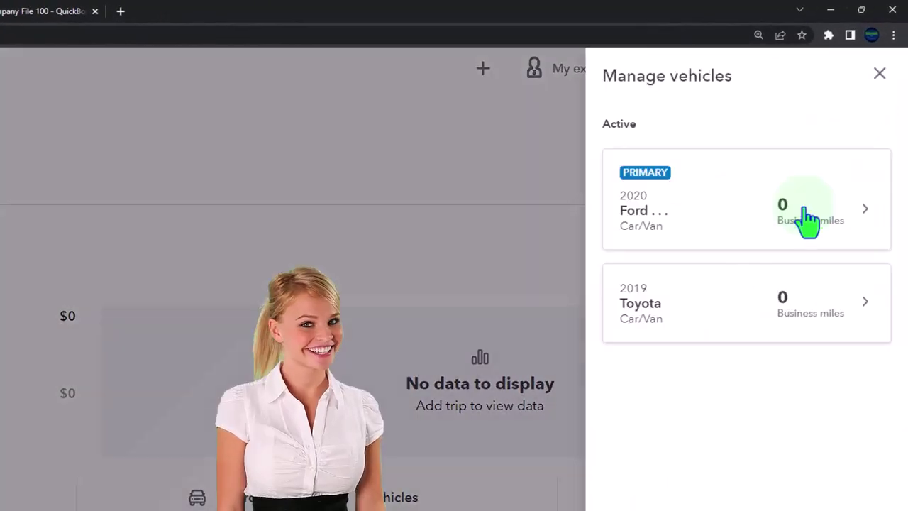
Set the 2019 Toyota as the primary vehicle in place of the 2020 Ford
{"action": "left_click", "coordinate": [709, 323]}
{"action": "scroll", "coordinate": [713, 323], "scroll_direction": "down", "scroll_amount": 4}
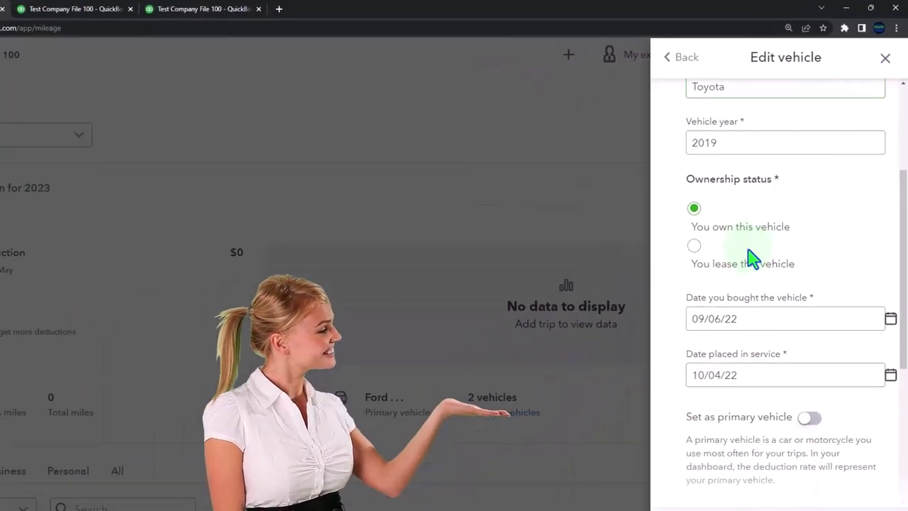
{"action": "scroll", "coordinate": [752, 259], "scroll_direction": "down", "scroll_amount": 2}
{"action": "left_click", "coordinate": [809, 330]}
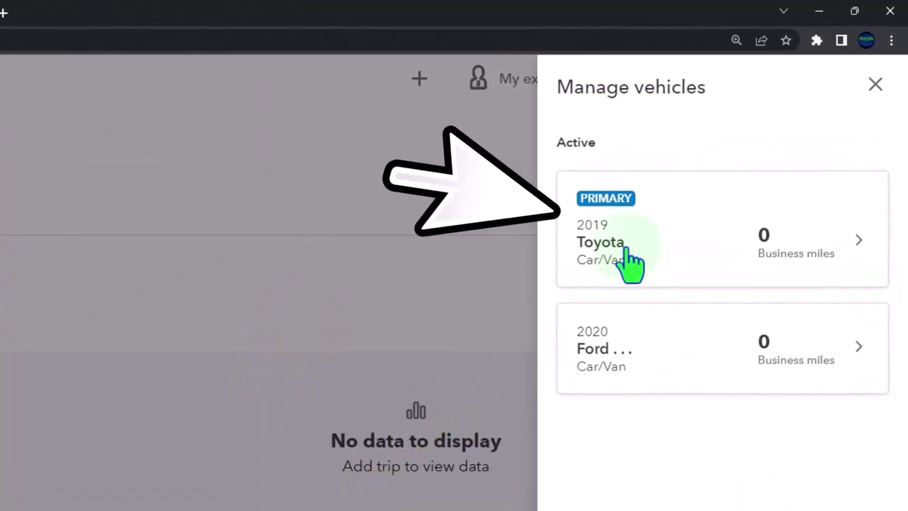
{"action": "left_click", "coordinate": [629, 264]}
{"action": "scroll", "coordinate": [664, 383], "scroll_direction": "down", "scroll_amount": 5}
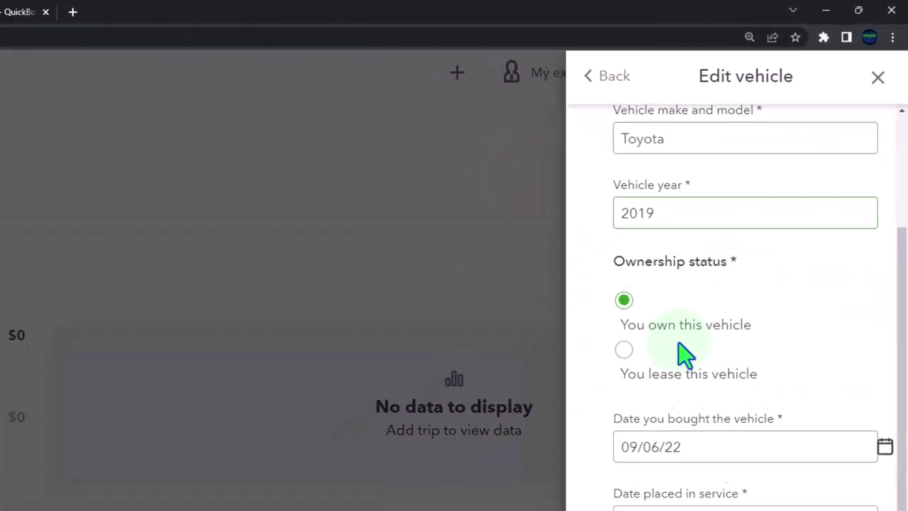
{"action": "scroll", "coordinate": [742, 262], "scroll_direction": "down", "scroll_amount": 1}
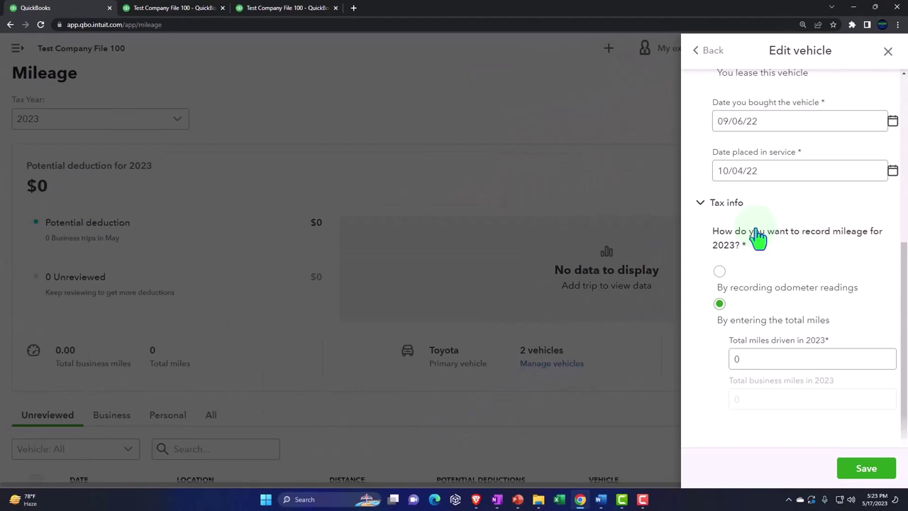
{"action": "left_click", "coordinate": [888, 51]}
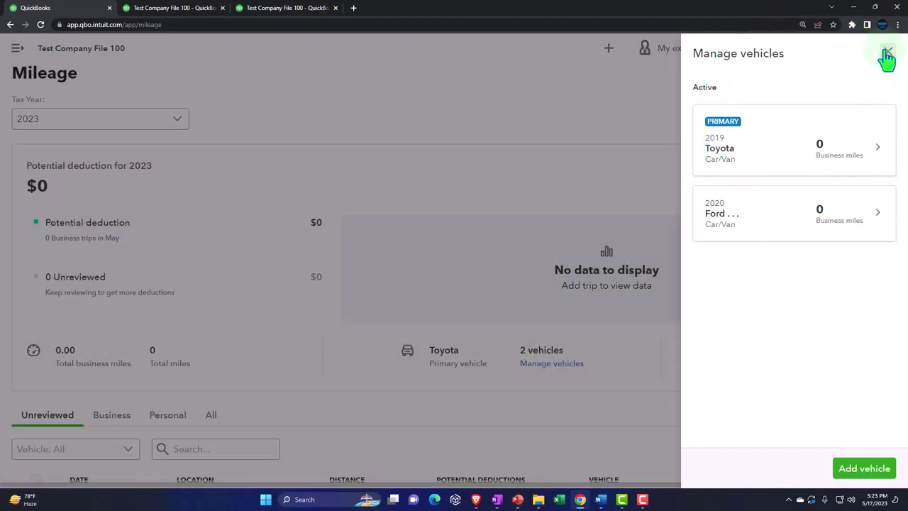
Close the vehicle list and open the Add trip dropdown options on the Mileage page
{"action": "left_click", "coordinate": [888, 52]}
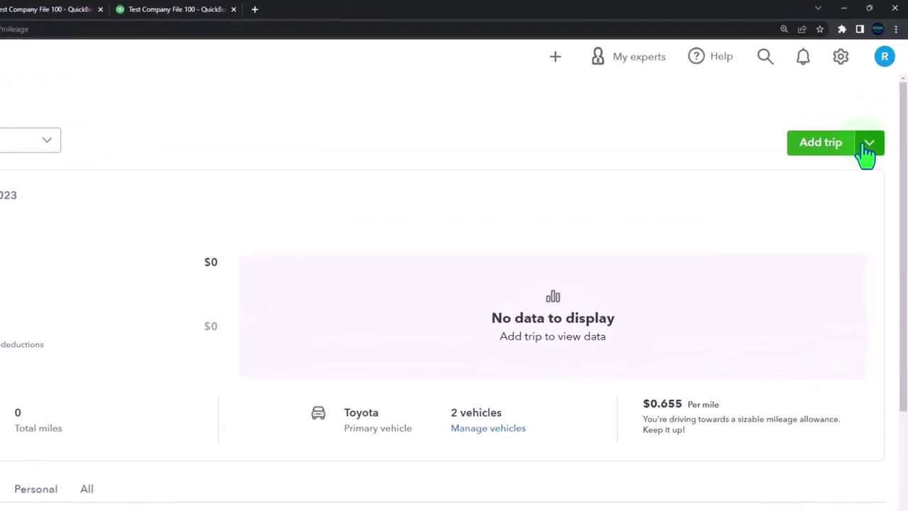
{"action": "left_click", "coordinate": [868, 145]}
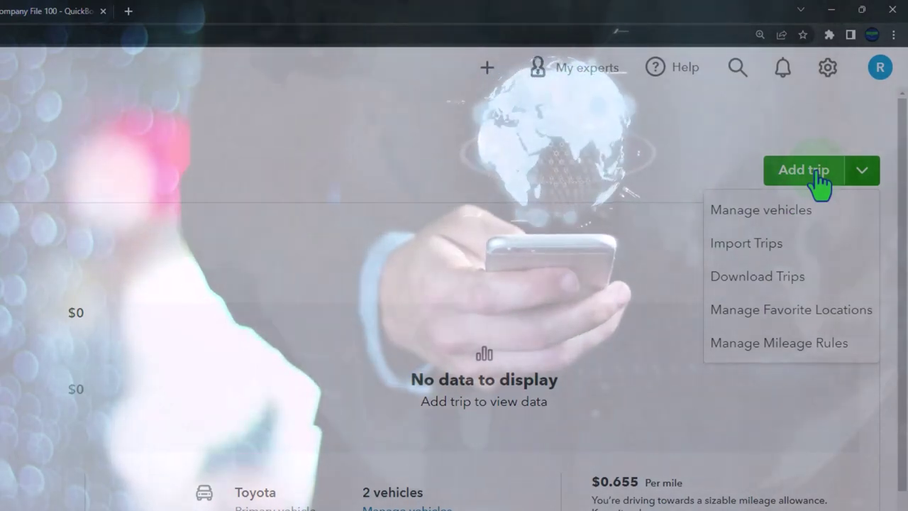
{"action": "left_click", "coordinate": [385, 148]}
{"action": "scroll", "coordinate": [274, 470], "scroll_direction": "down", "scroll_amount": 4}
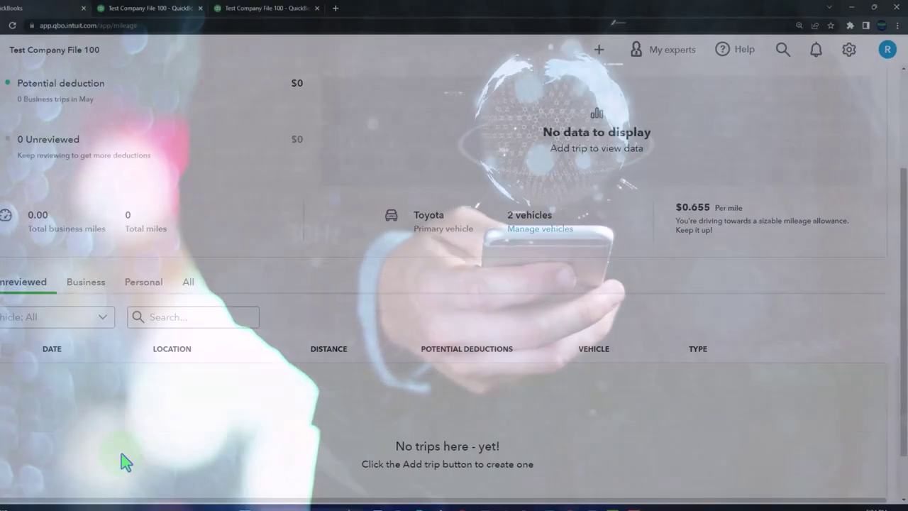
{"action": "scroll", "coordinate": [121, 455], "scroll_direction": "down", "scroll_amount": 1}
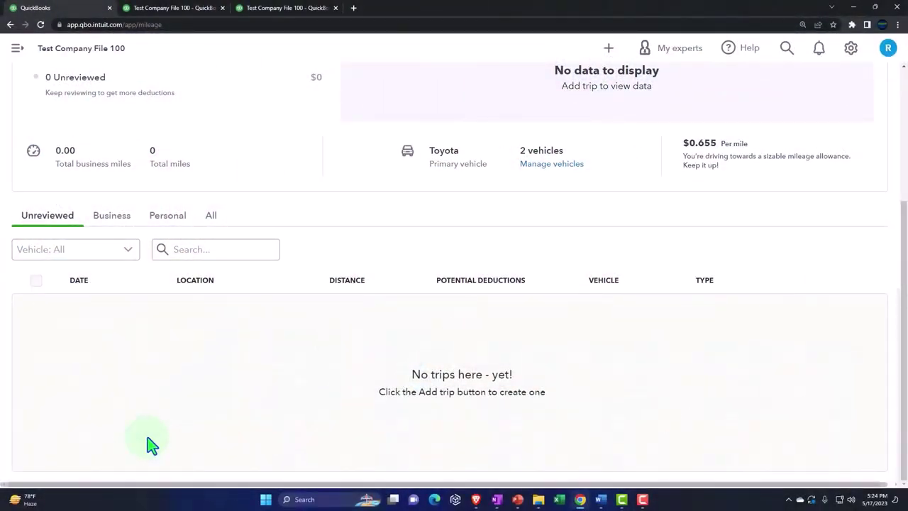
{"action": "scroll", "coordinate": [152, 445], "scroll_direction": "up", "scroll_amount": 3}
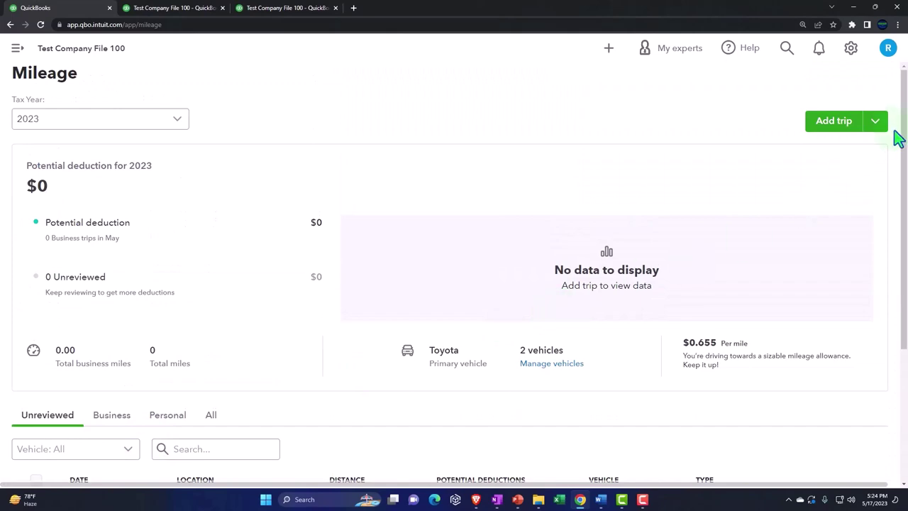
{"action": "left_click", "coordinate": [874, 122]}
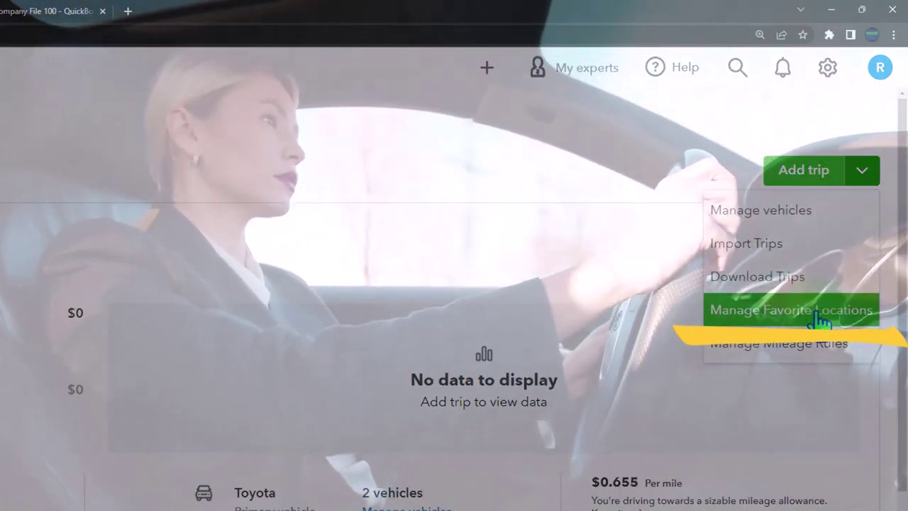
Open Manage Favorite Locations and review the Office location's details
{"action": "left_click", "coordinate": [817, 321]}
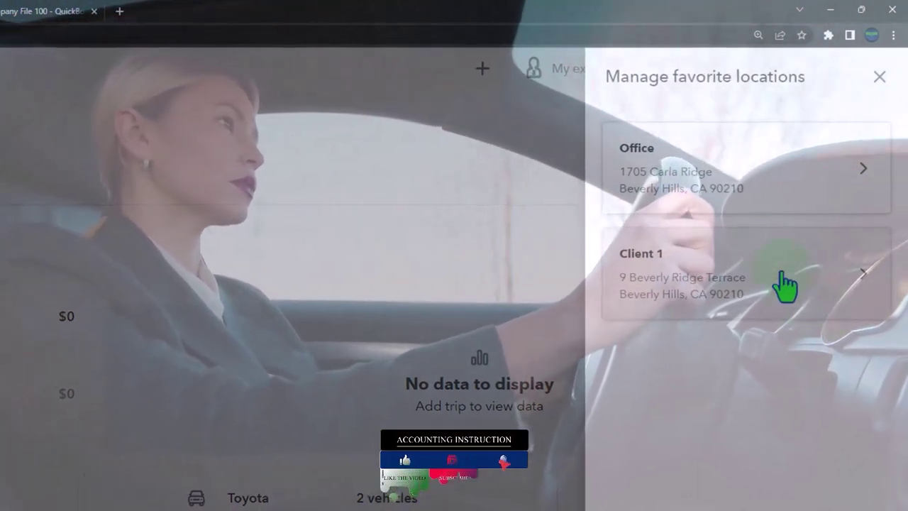
{"action": "left_click", "coordinate": [729, 202]}
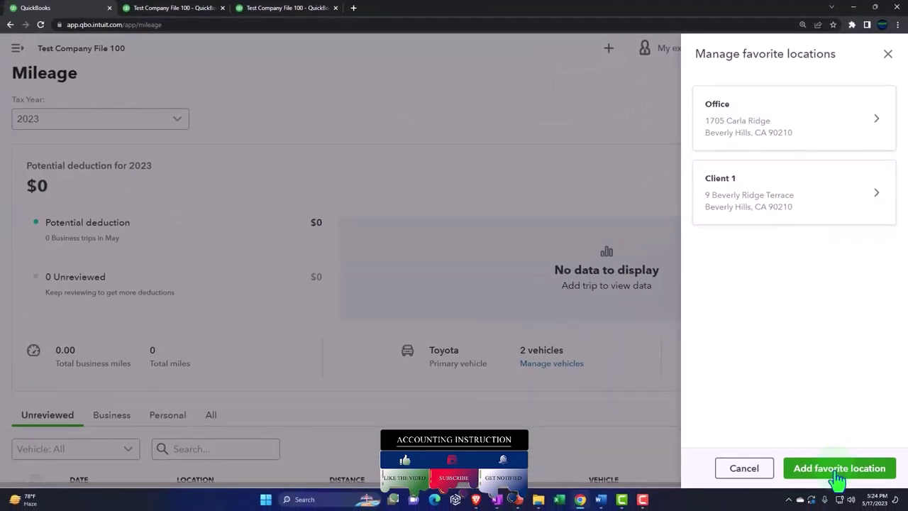
{"action": "left_click", "coordinate": [752, 147]}
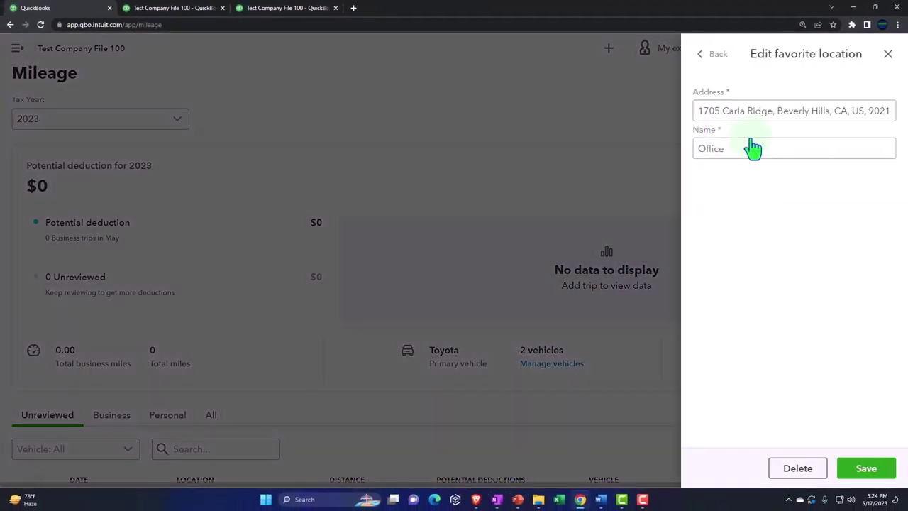
{"action": "left_click", "coordinate": [760, 134]}
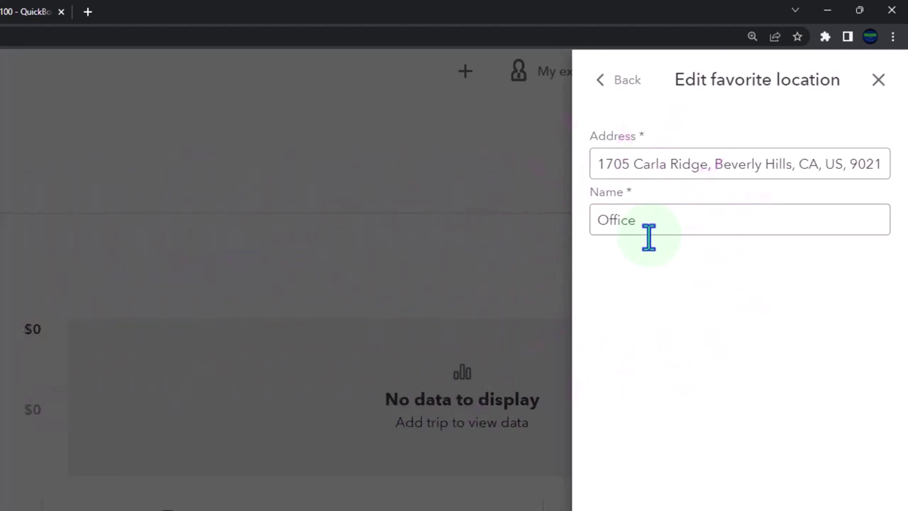
{"action": "left_click", "coordinate": [602, 81]}
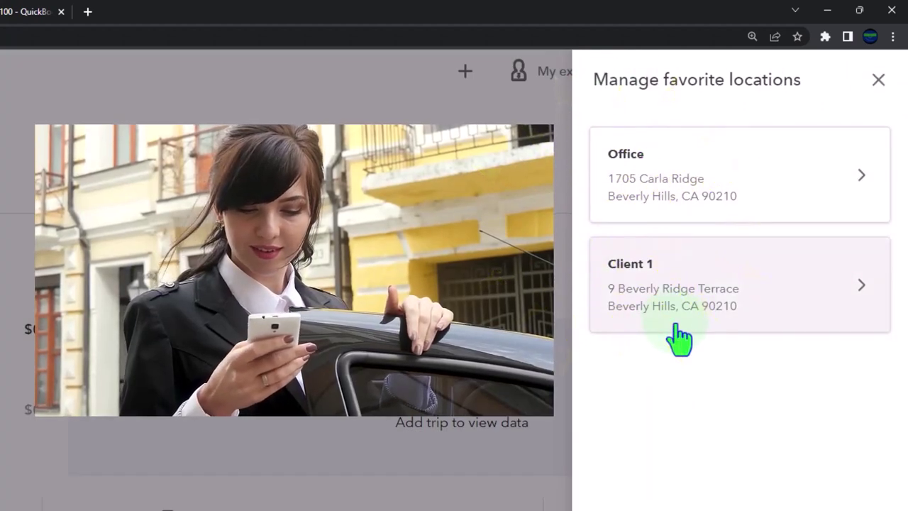
Review the Client 1 location's details, then close the favorite locations panel
{"action": "left_click", "coordinate": [676, 326]}
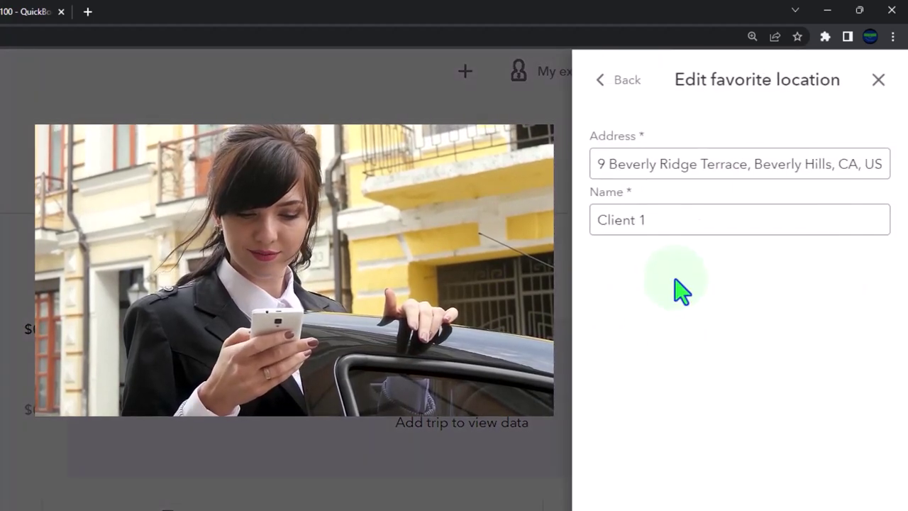
{"action": "left_click", "coordinate": [617, 81]}
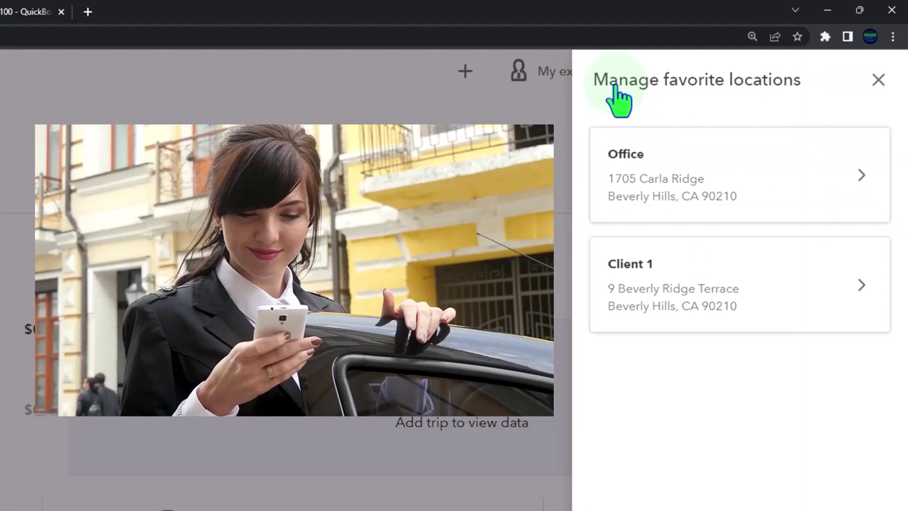
{"action": "left_click", "coordinate": [679, 305]}
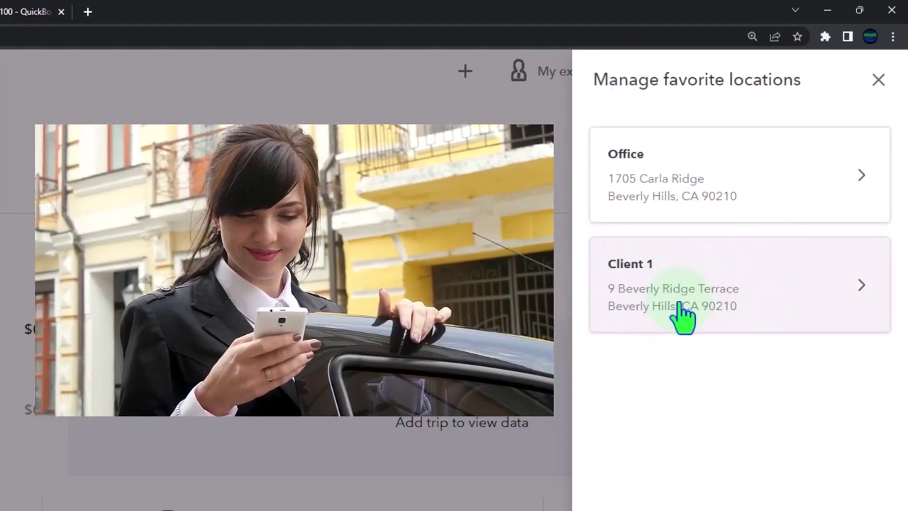
{"action": "left_click", "coordinate": [878, 81]}
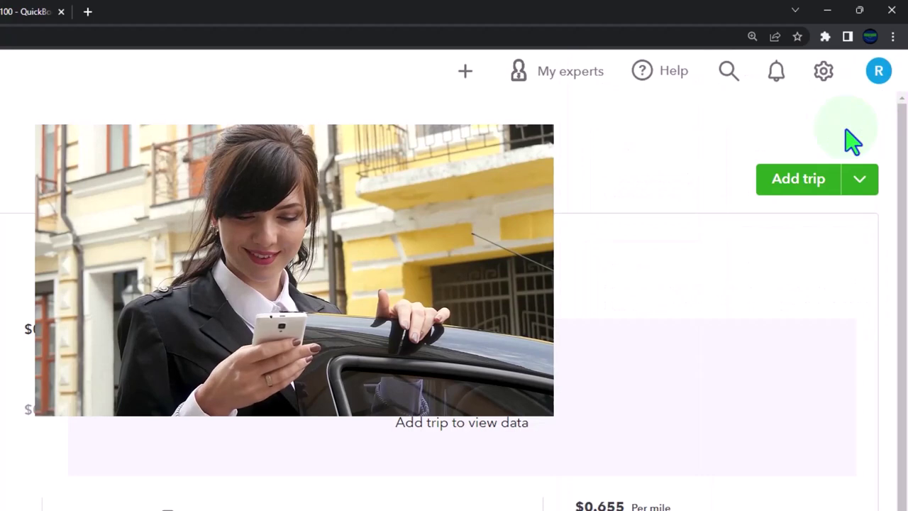
{"action": "left_click", "coordinate": [860, 182]}
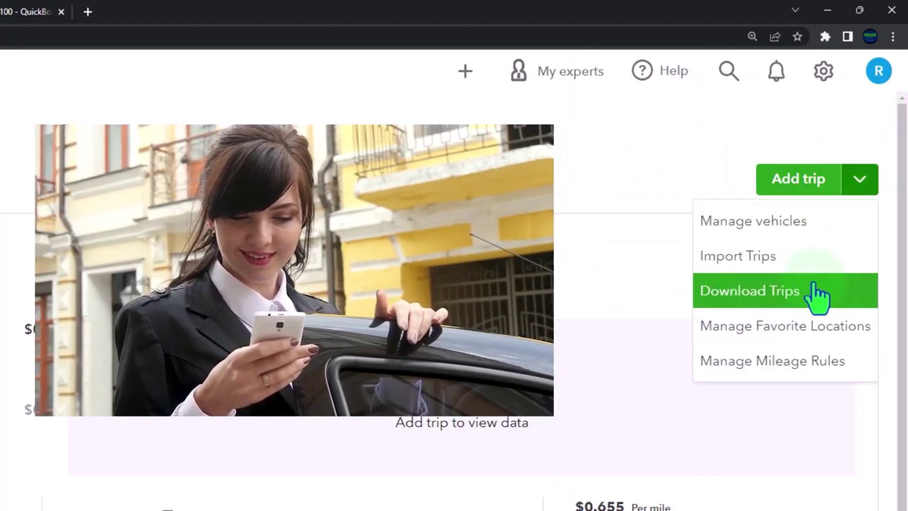
Inspect the Visit Client mileage rule under Manage Mileage Rules, then close the rules panel
{"action": "left_click", "coordinate": [727, 372]}
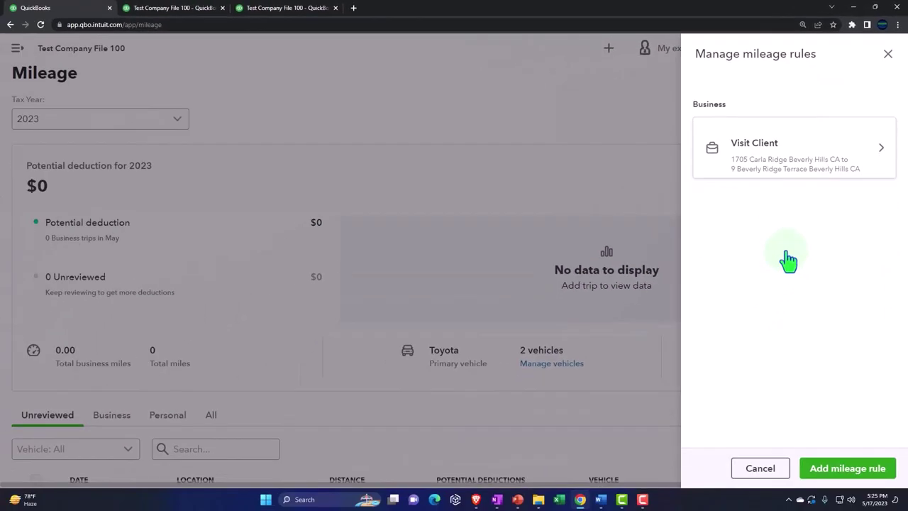
{"action": "left_click", "coordinate": [789, 185]}
{"action": "left_click", "coordinate": [784, 179]}
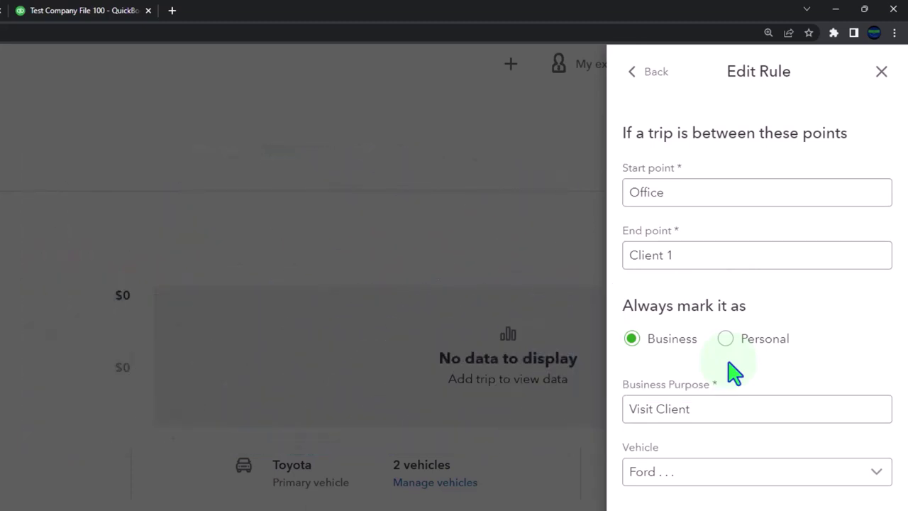
{"action": "left_click", "coordinate": [651, 73]}
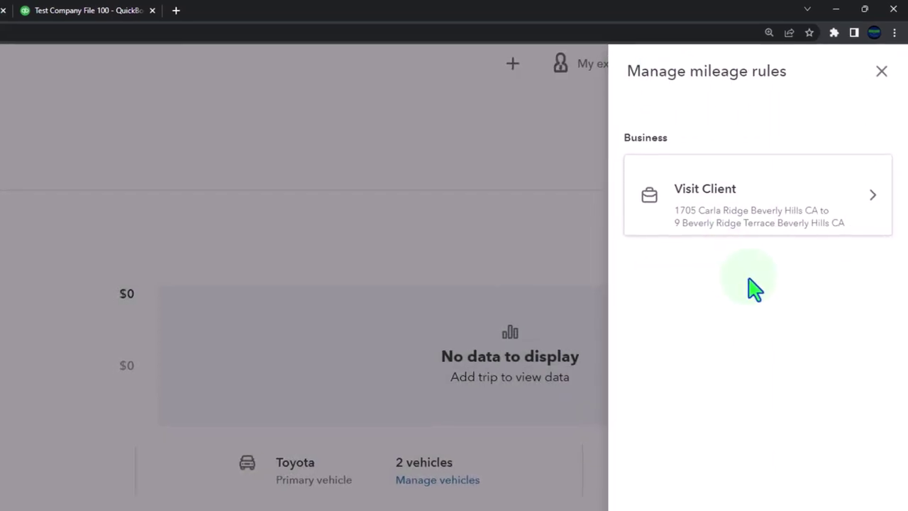
{"action": "left_click", "coordinate": [881, 72]}
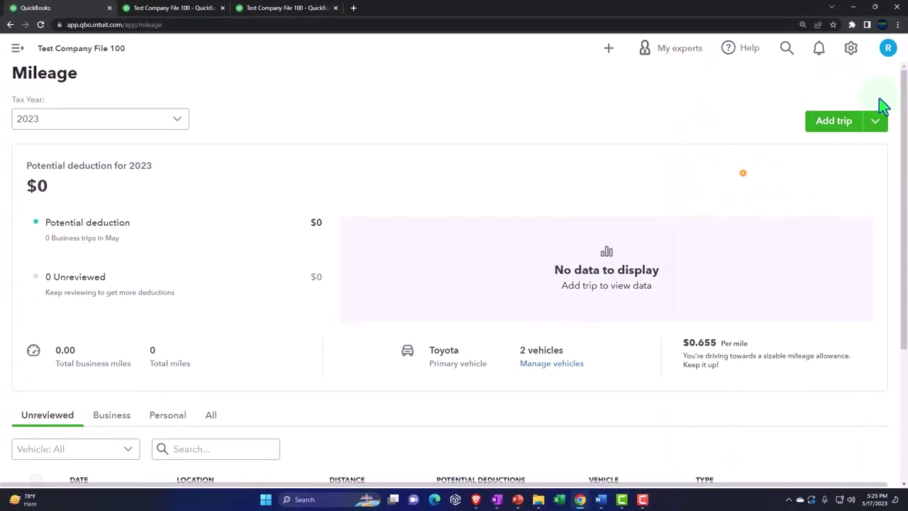
{"action": "left_click", "coordinate": [875, 122]}
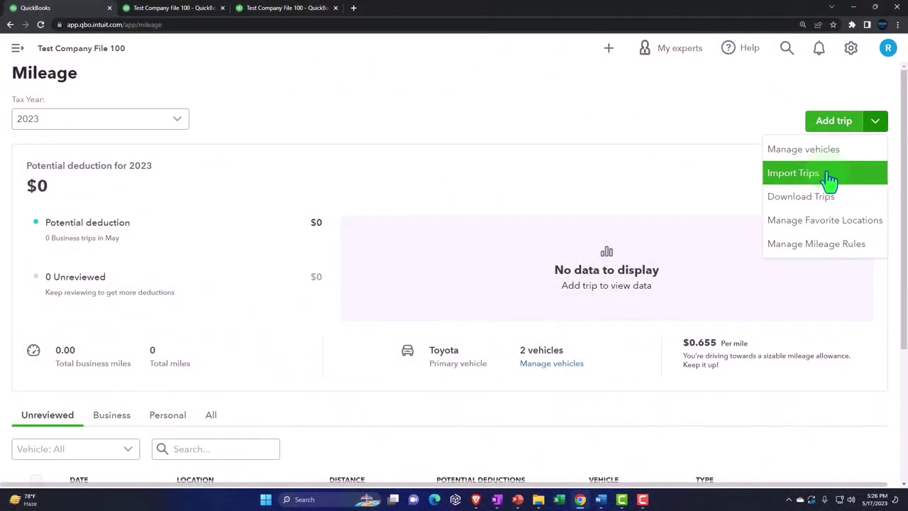
Add a 05/17/23 trip with Office as start point and Client 1 as end point (2.31 miles)
{"action": "left_click", "coordinate": [835, 127]}
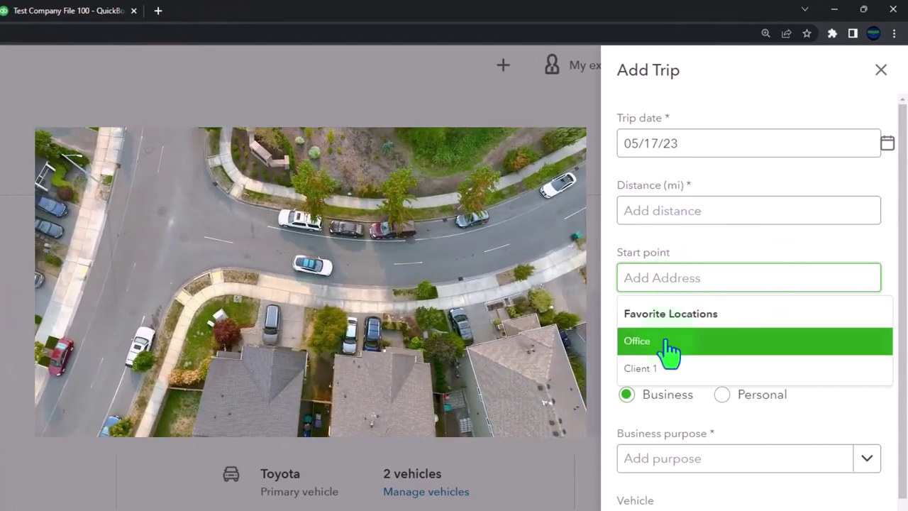
{"action": "left_click", "coordinate": [669, 348]}
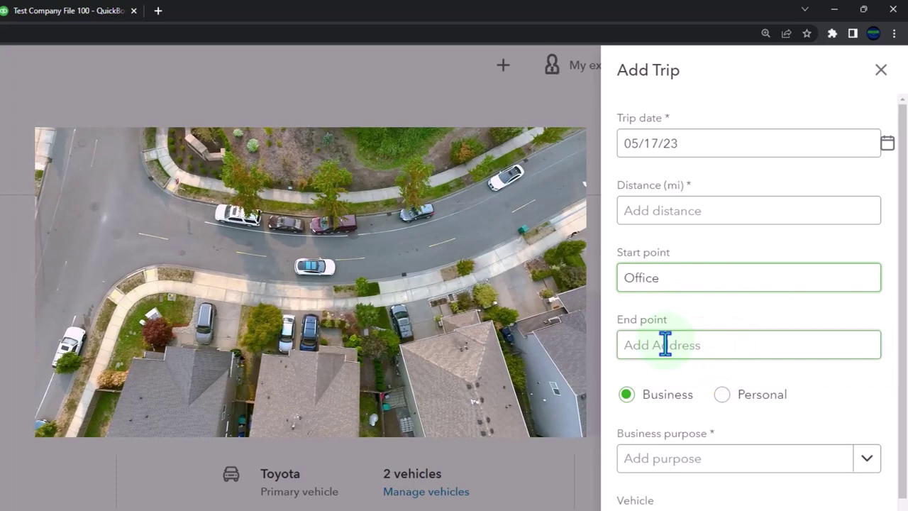
{"action": "left_click", "coordinate": [665, 345]}
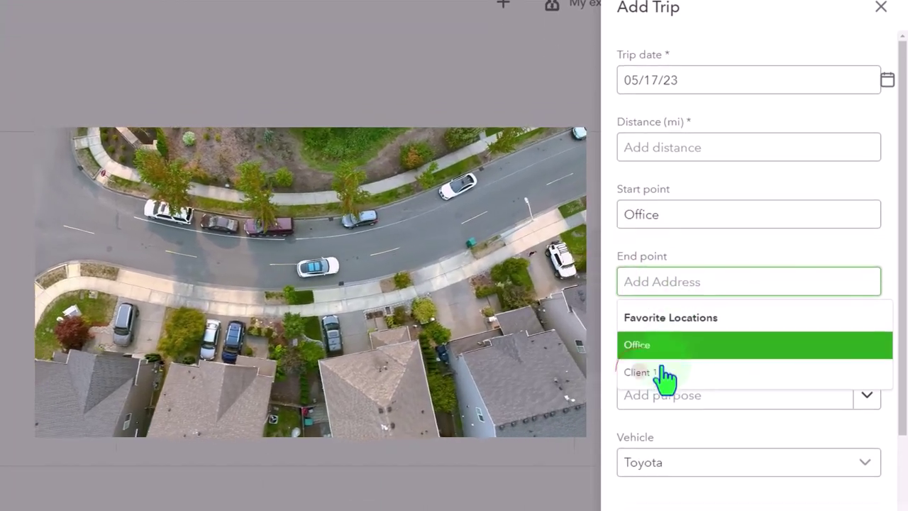
{"action": "left_click", "coordinate": [663, 440]}
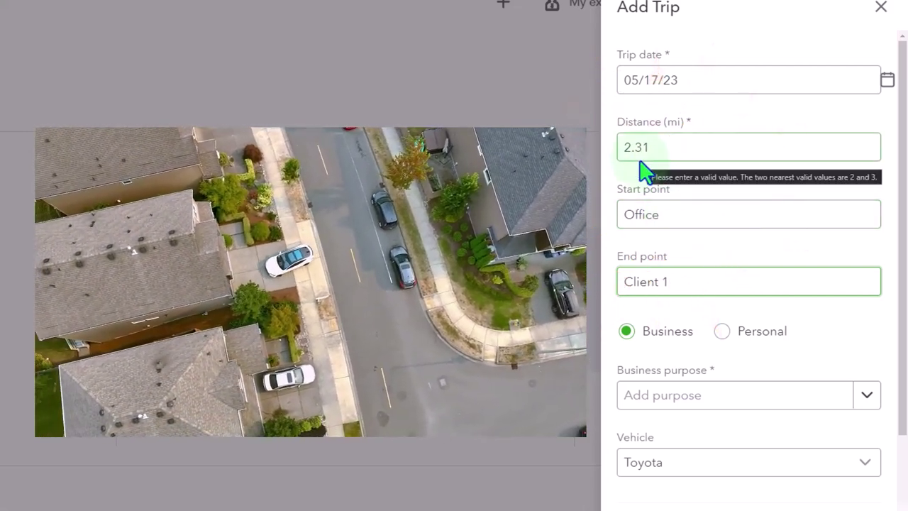
{"action": "scroll", "coordinate": [642, 170], "scroll_direction": "down", "scroll_amount": 2}
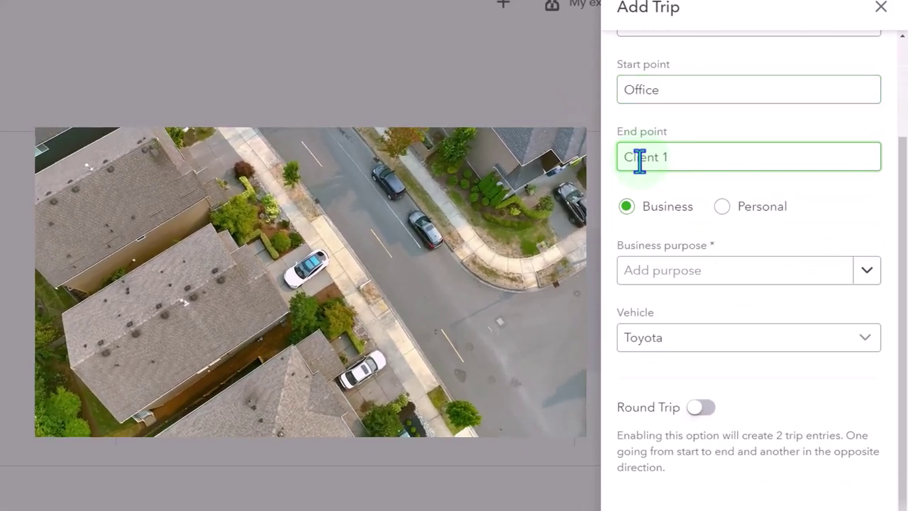
{"action": "left_click", "coordinate": [640, 161]}
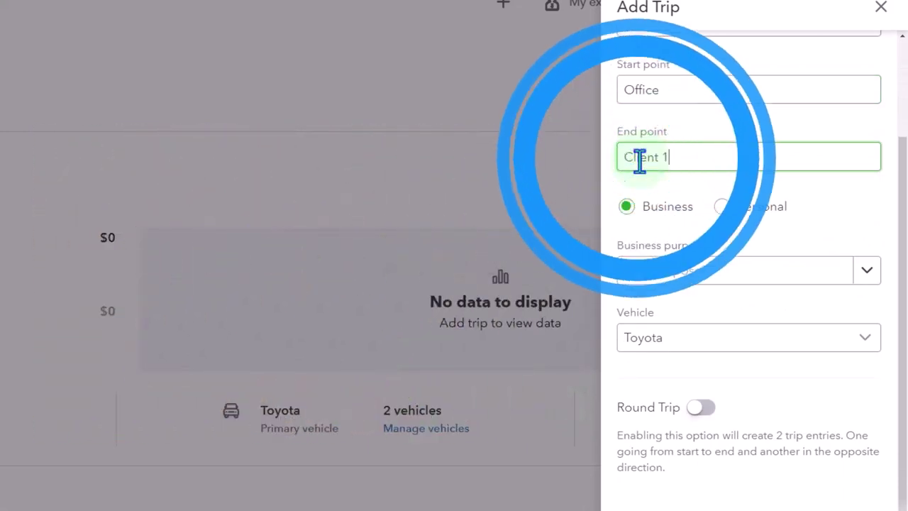
Set the trip's business purpose to Meeting with client
{"action": "left_click", "coordinate": [869, 273]}
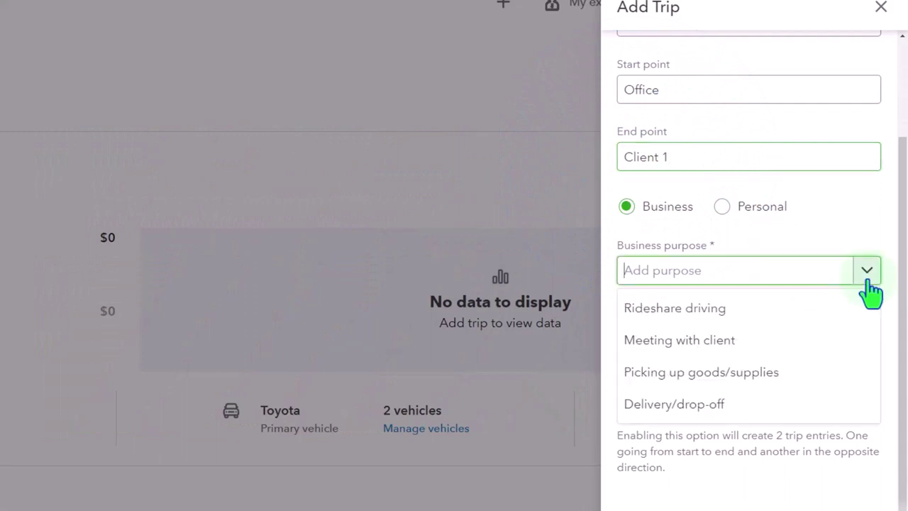
{"action": "left_click", "coordinate": [787, 341]}
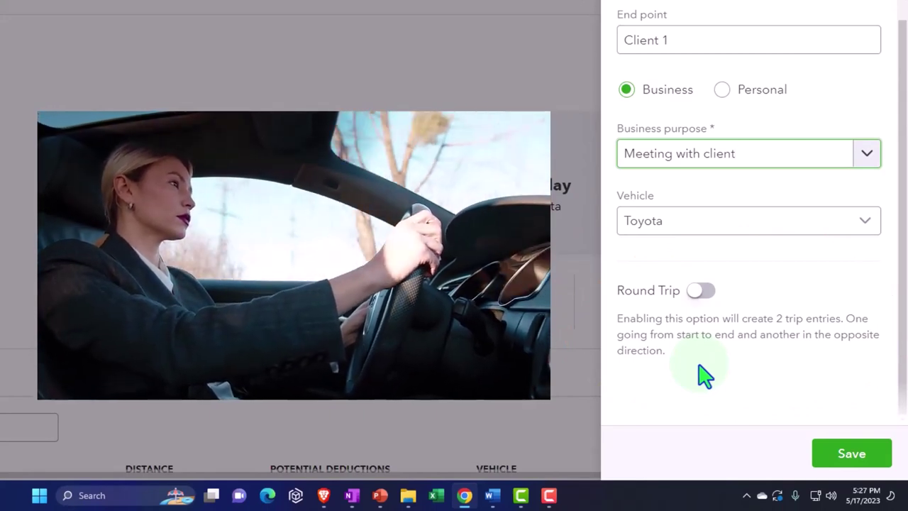
{"action": "scroll", "coordinate": [704, 376], "scroll_direction": "up", "scroll_amount": 2}
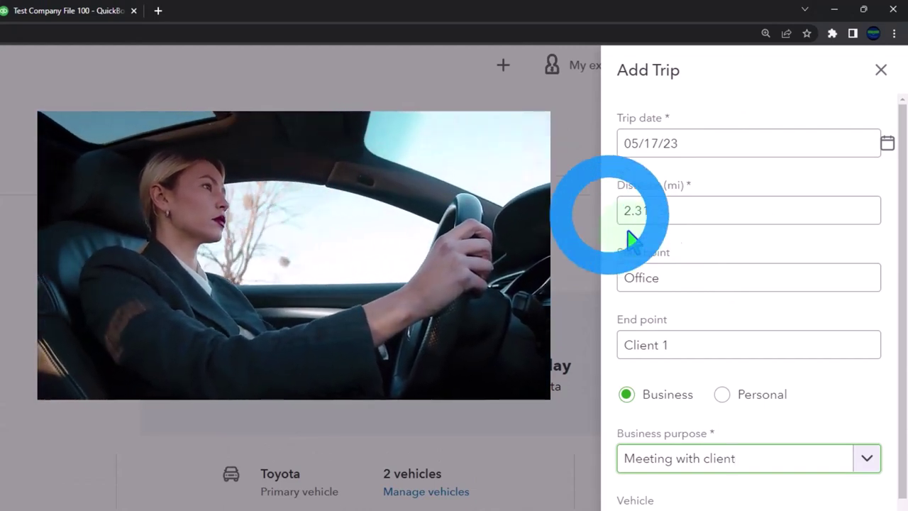
{"action": "scroll", "coordinate": [633, 241], "scroll_direction": "down", "scroll_amount": 2}
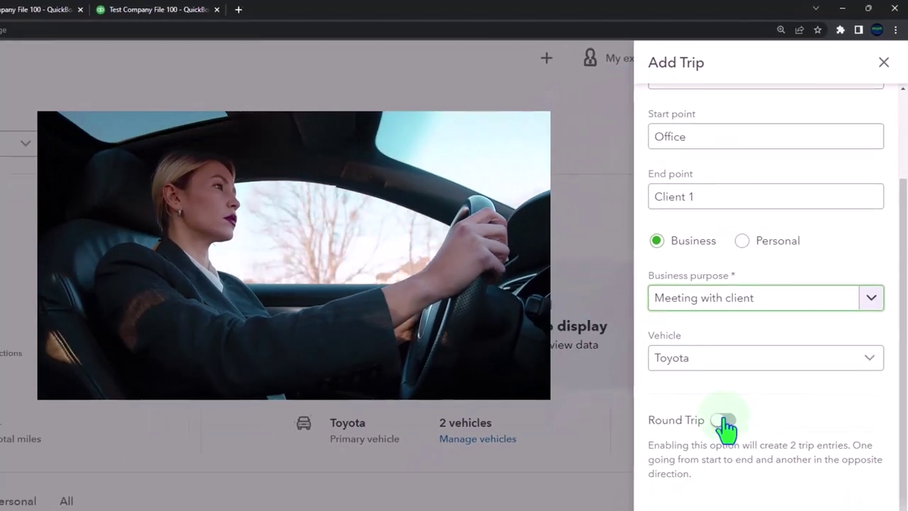
Turn on Round Trip and save, creating the Office-to-Client 1 and return entries
{"action": "left_click", "coordinate": [703, 464]}
{"action": "scroll", "coordinate": [704, 464], "scroll_direction": "up", "scroll_amount": 3}
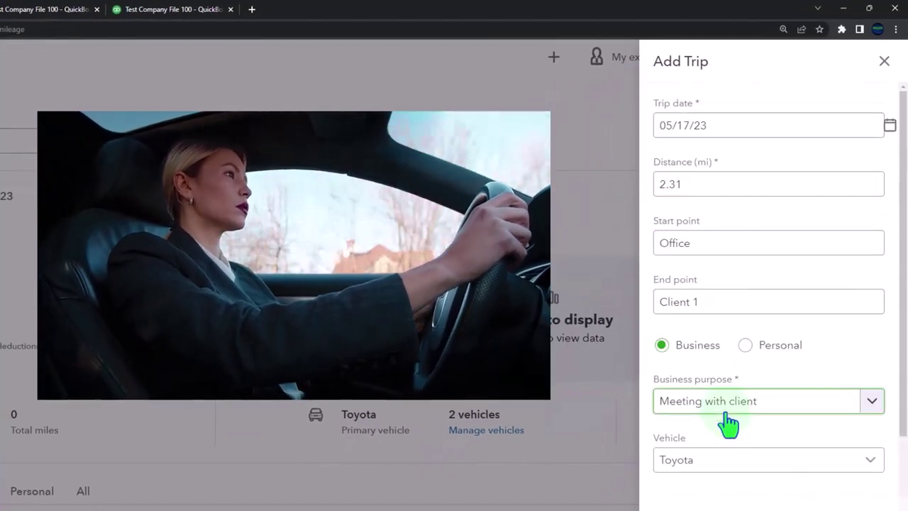
{"action": "scroll", "coordinate": [789, 475], "scroll_direction": "down", "scroll_amount": 2}
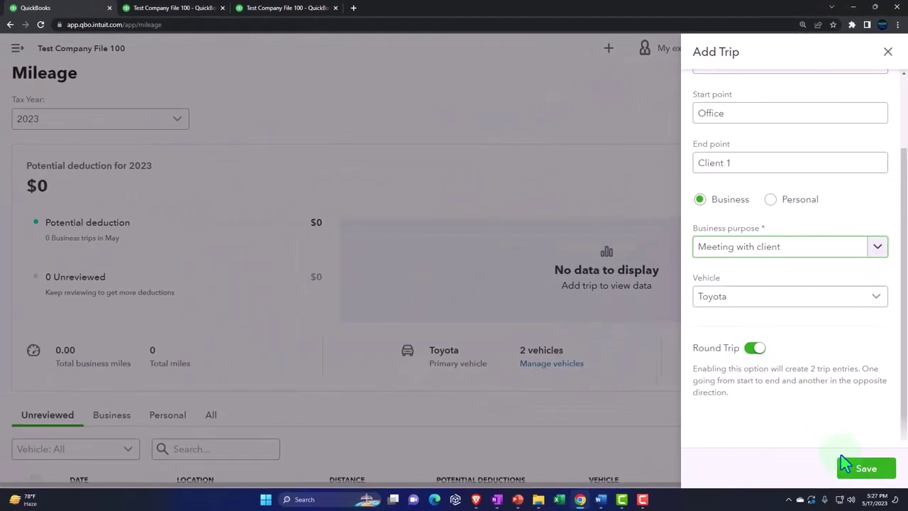
{"action": "left_click", "coordinate": [851, 473]}
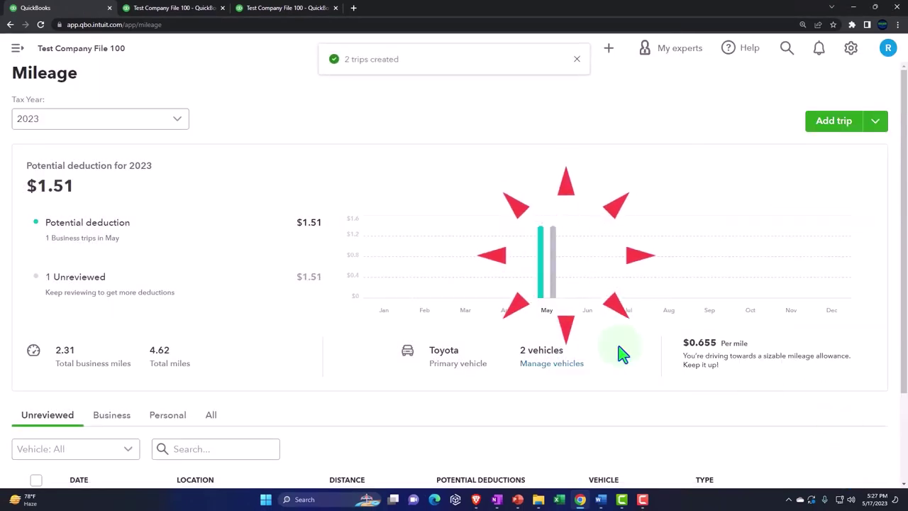
{"action": "scroll", "coordinate": [554, 358], "scroll_direction": "down", "scroll_amount": 2}
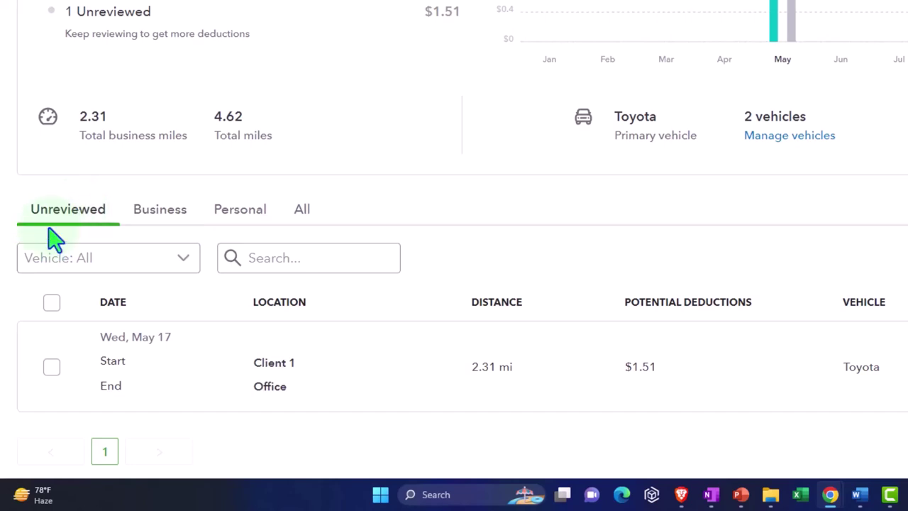
Mark the Client 1-to-Office return trip as Business with purpose Meeting with client
{"action": "left_click", "coordinate": [51, 366]}
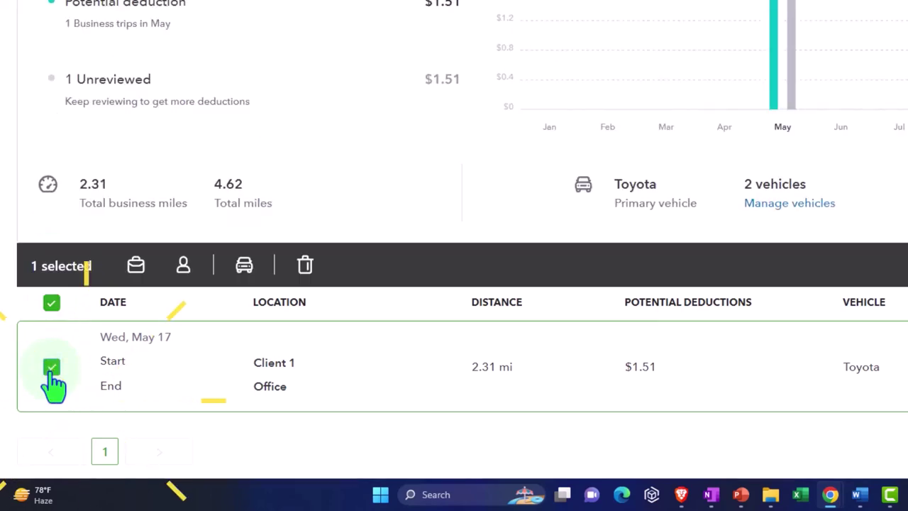
{"action": "left_click", "coordinate": [619, 376]}
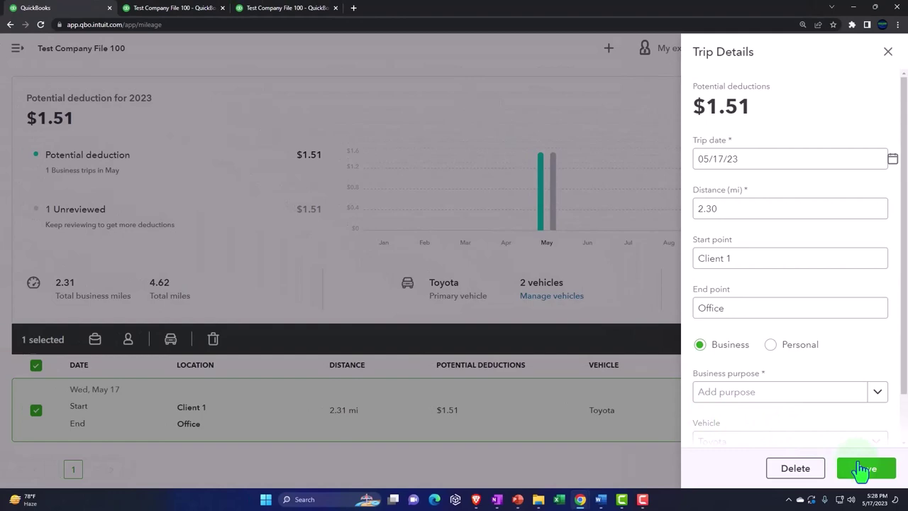
{"action": "left_click", "coordinate": [861, 468]}
{"action": "left_click", "coordinate": [877, 392]}
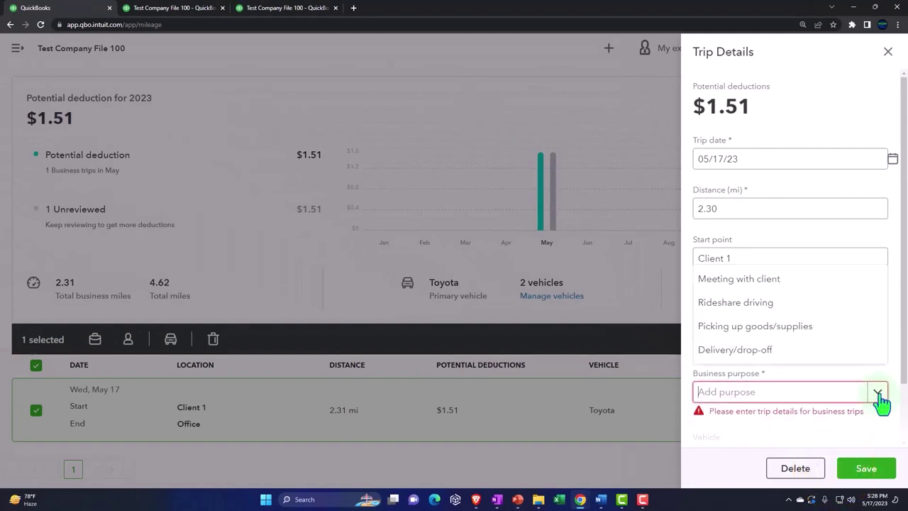
{"action": "left_click", "coordinate": [685, 158]}
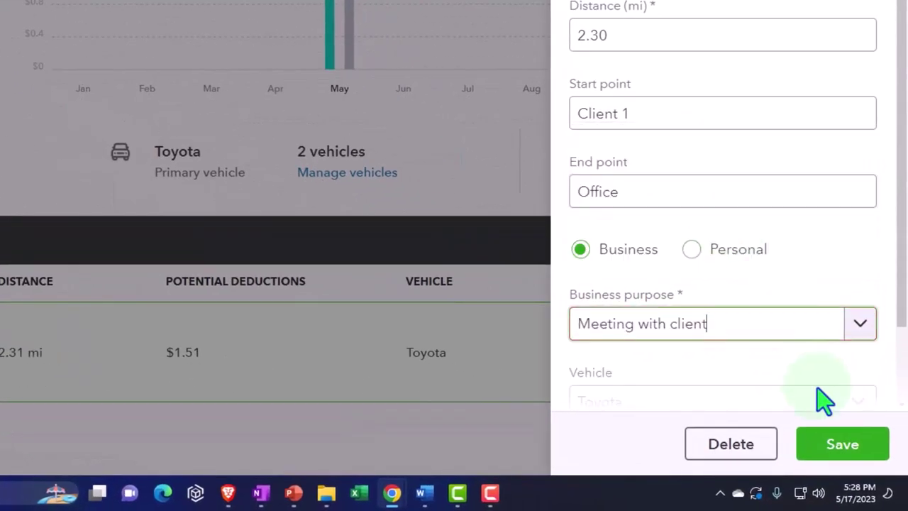
{"action": "left_click", "coordinate": [844, 445]}
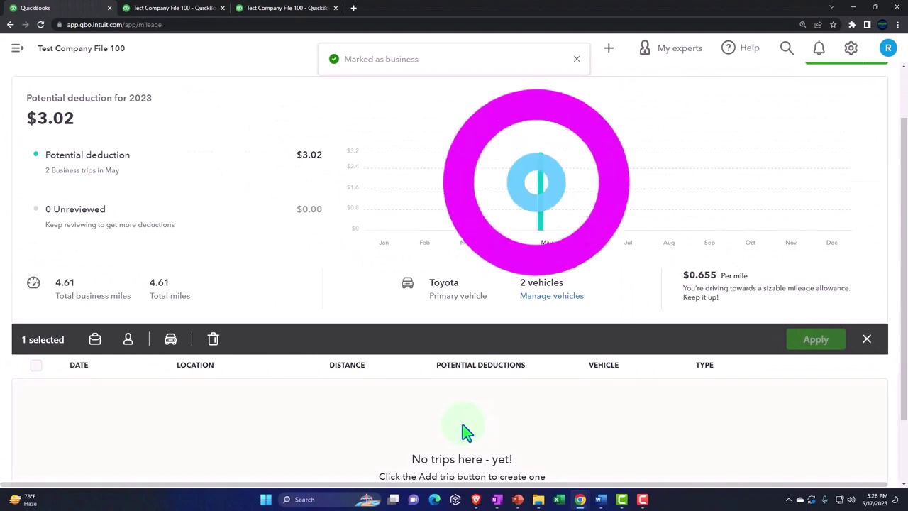
Filter the mileage log to the Business tab to show both May 17 trips
{"action": "scroll", "coordinate": [301, 421], "scroll_direction": "down", "scroll_amount": 1}
{"action": "scroll", "coordinate": [300, 426], "scroll_direction": "up", "scroll_amount": 2}
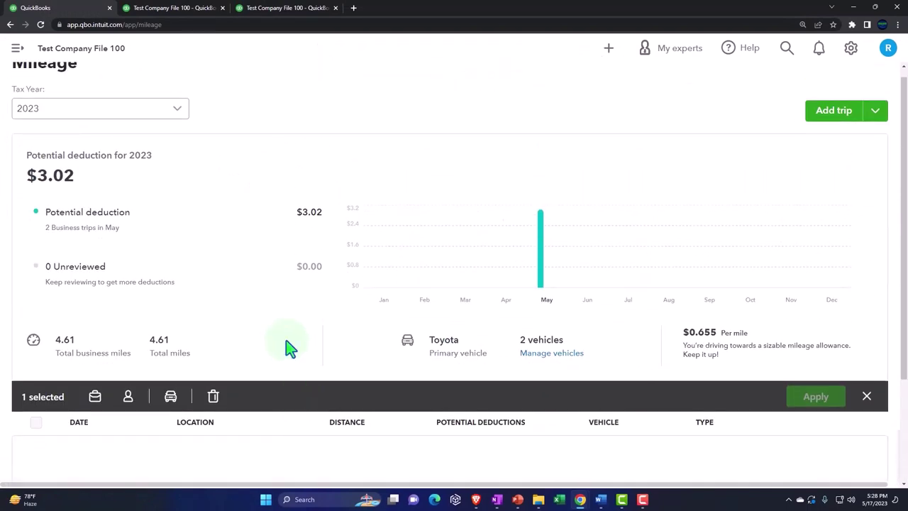
{"action": "scroll", "coordinate": [291, 347], "scroll_direction": "down", "scroll_amount": 2}
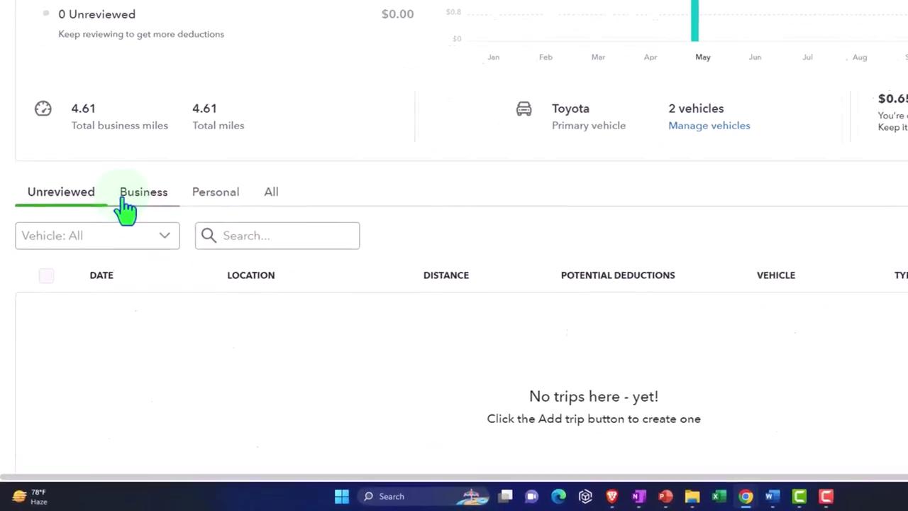
{"action": "left_click", "coordinate": [110, 257]}
{"action": "scroll", "coordinate": [162, 263], "scroll_direction": "down", "scroll_amount": 1}
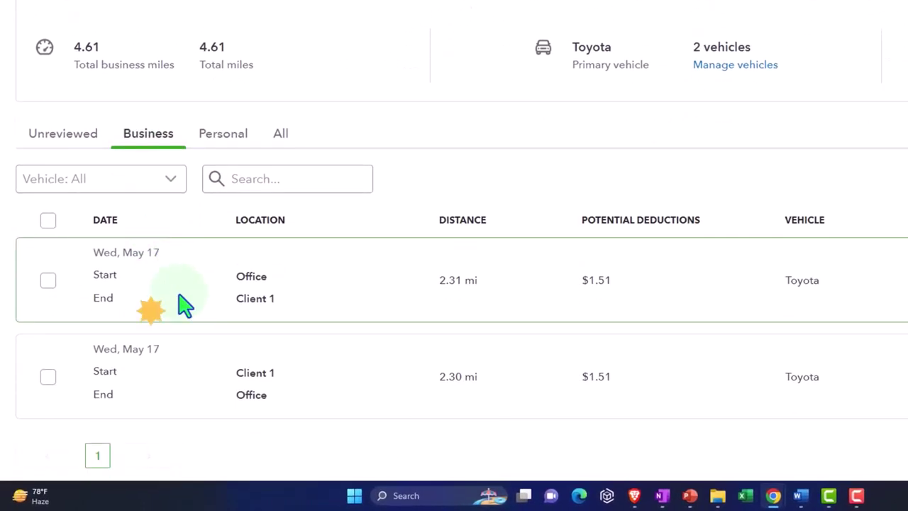
Check the details of the Office-to-Client 1 and Client 1-to-Office trips
{"action": "left_click", "coordinate": [379, 317]}
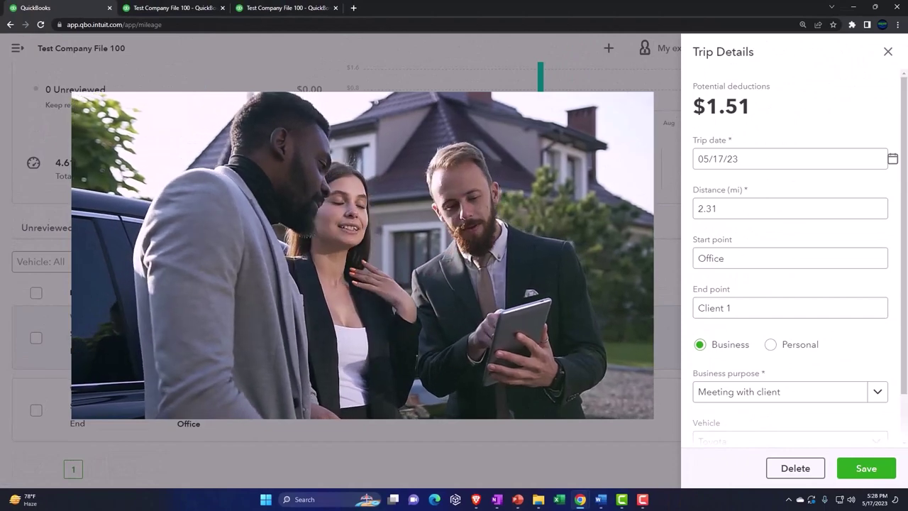
{"action": "left_click", "coordinate": [692, 264]}
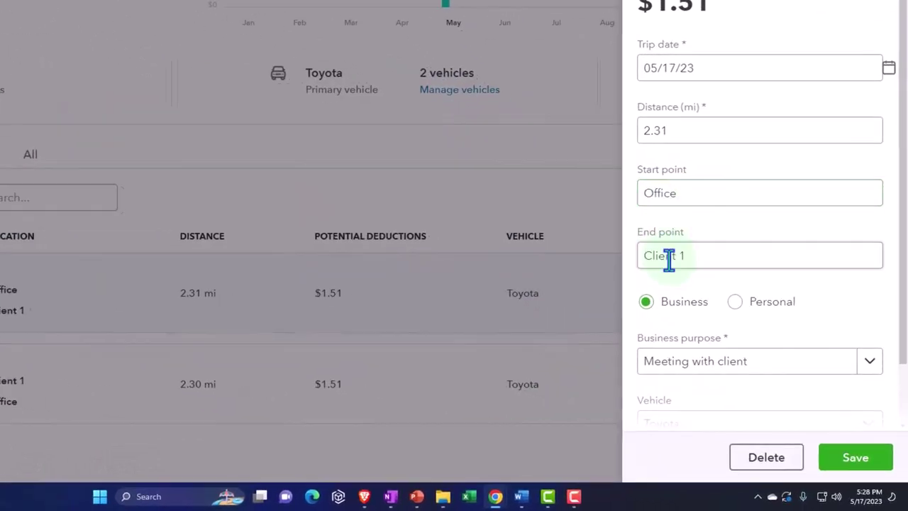
{"action": "left_click", "coordinate": [692, 273]}
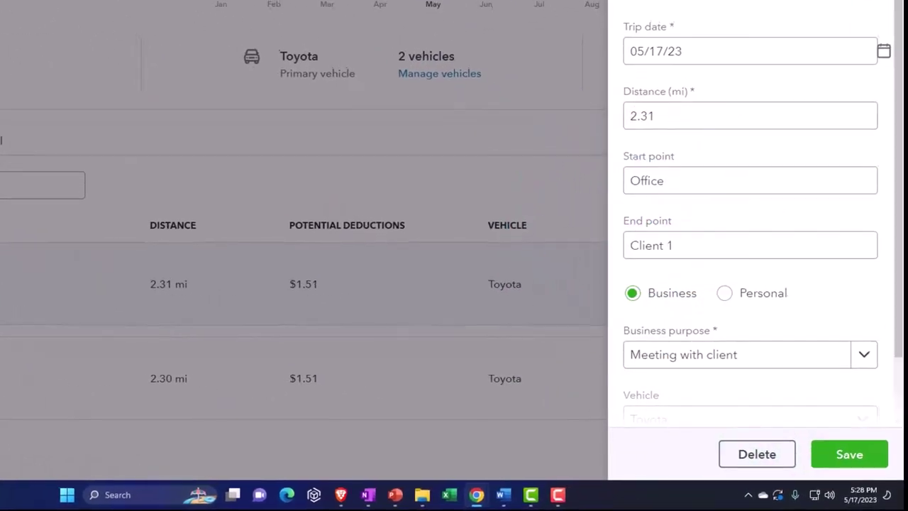
{"action": "left_click", "coordinate": [796, 33]}
{"action": "left_click", "coordinate": [4, 383]}
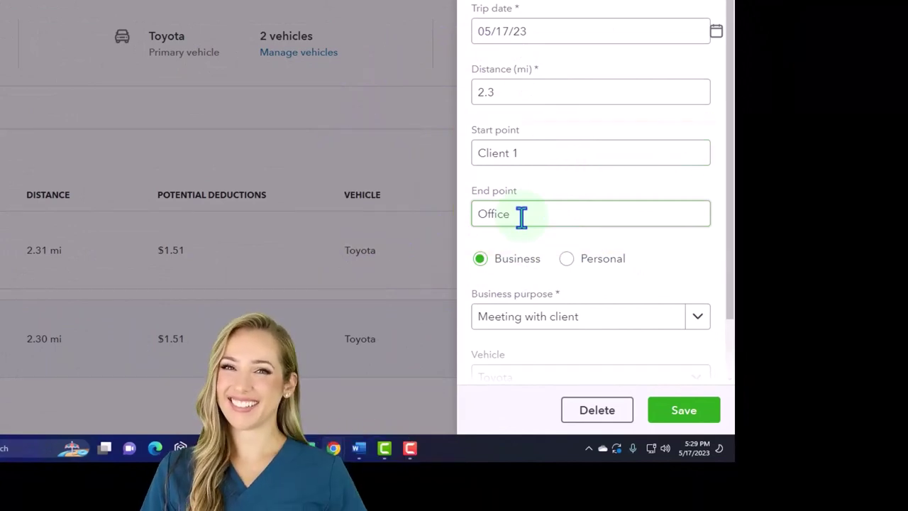
{"action": "left_click", "coordinate": [482, 98]}
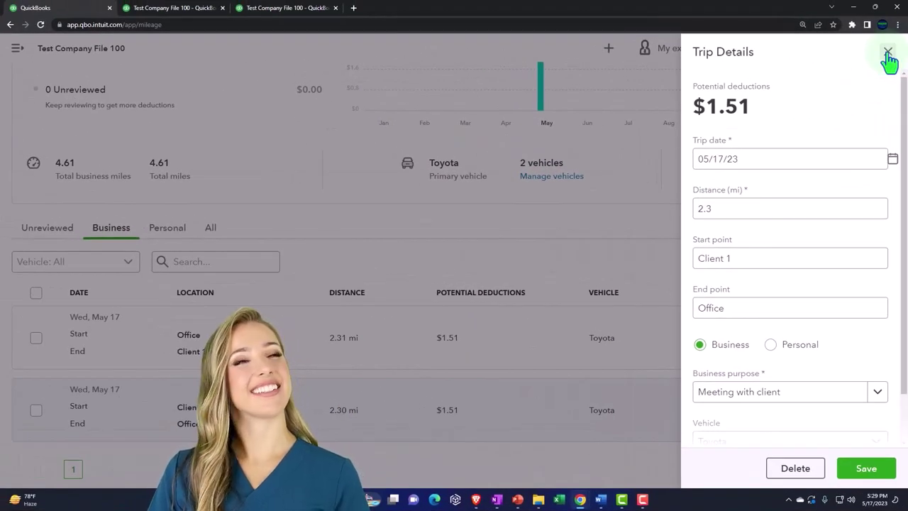
{"action": "left_click", "coordinate": [887, 52]}
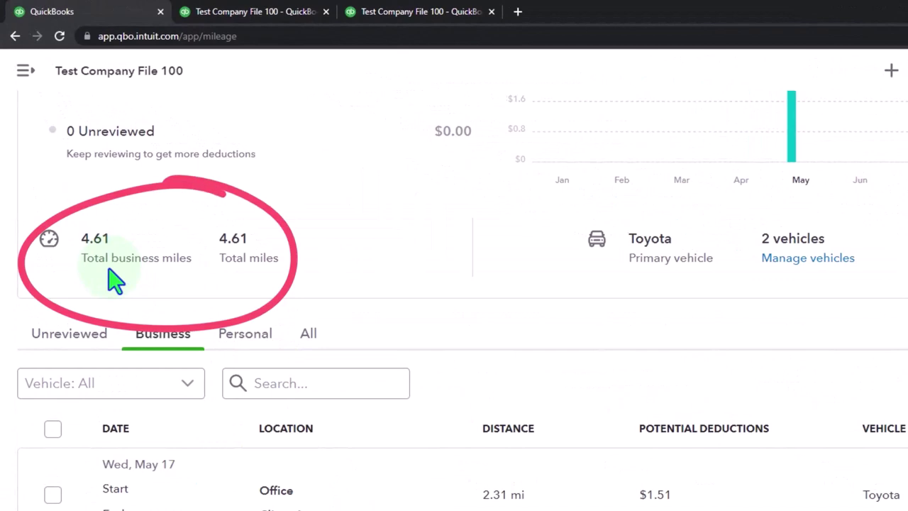
{"action": "scroll", "coordinate": [113, 280], "scroll_direction": "up", "scroll_amount": 3}
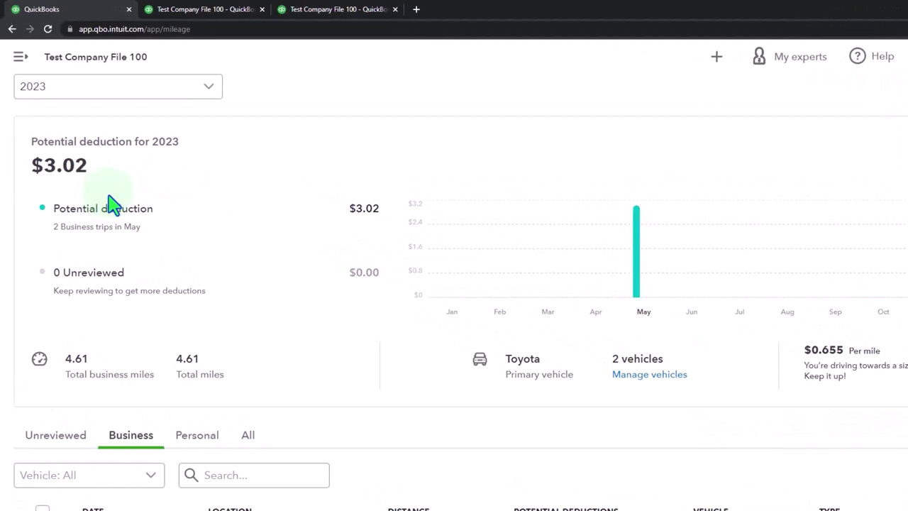
{"action": "left_click", "coordinate": [328, 12]}
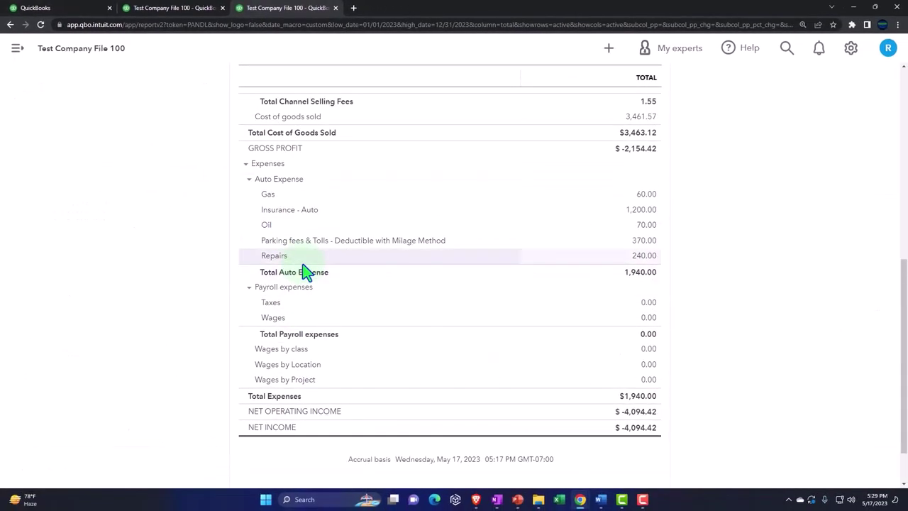
{"action": "scroll", "coordinate": [298, 264], "scroll_direction": "up", "scroll_amount": 4}
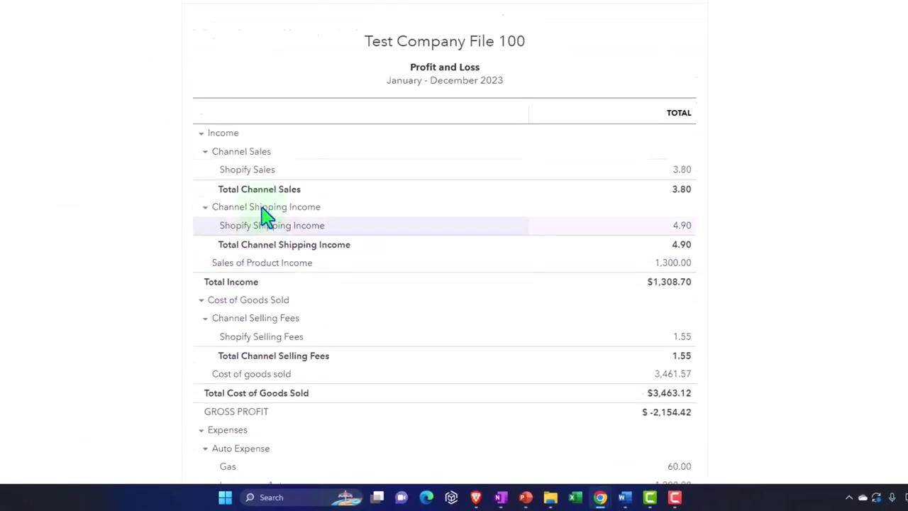
{"action": "scroll", "coordinate": [181, 347], "scroll_direction": "down", "scroll_amount": 3}
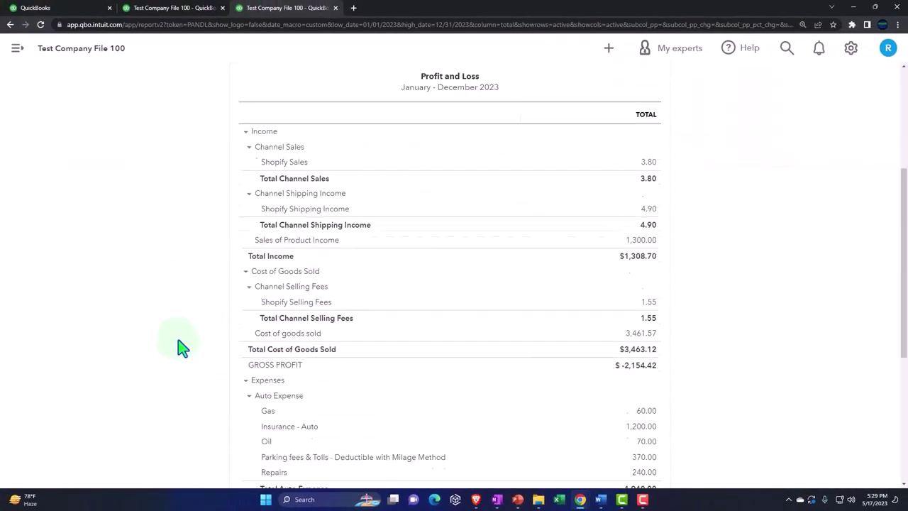
{"action": "scroll", "coordinate": [180, 347], "scroll_direction": "down", "scroll_amount": 2}
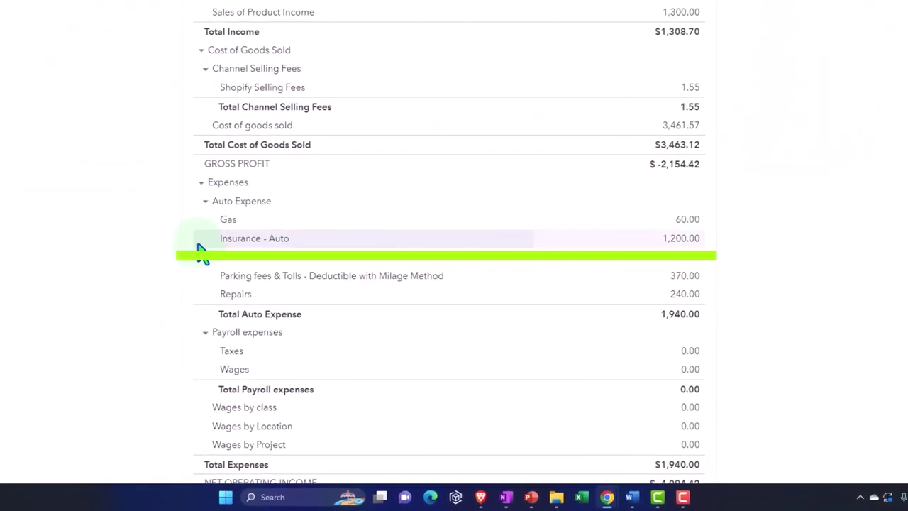
{"action": "left_click", "coordinate": [203, 241]}
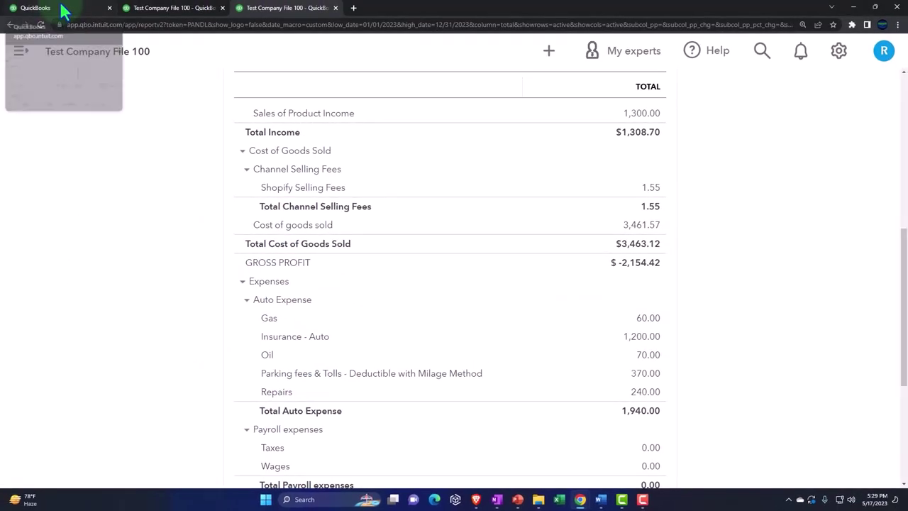
Begin a new Business trip for the Toyota dated 05/20/23 on the Mileage page
{"action": "left_click", "coordinate": [63, 10]}
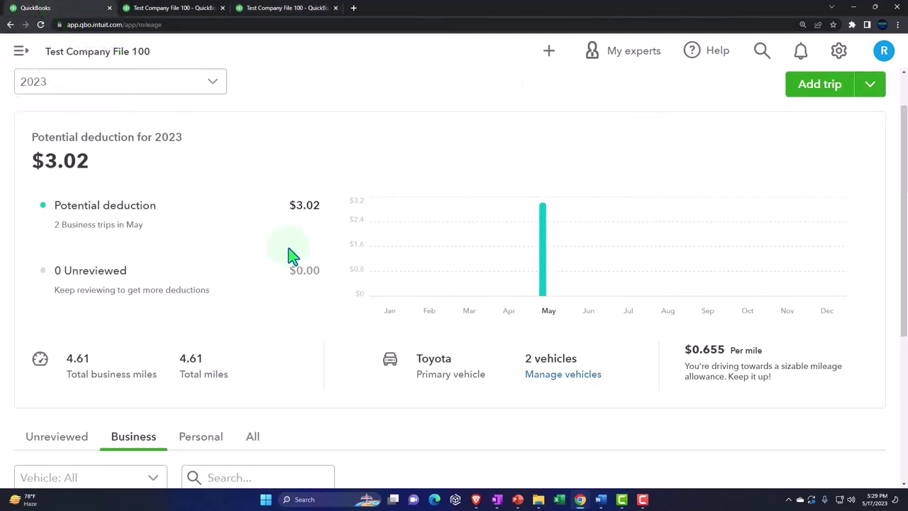
{"action": "key", "text": "ctrl+minus"}
{"action": "scroll", "coordinate": [348, 255], "scroll_direction": "down", "scroll_amount": 1}
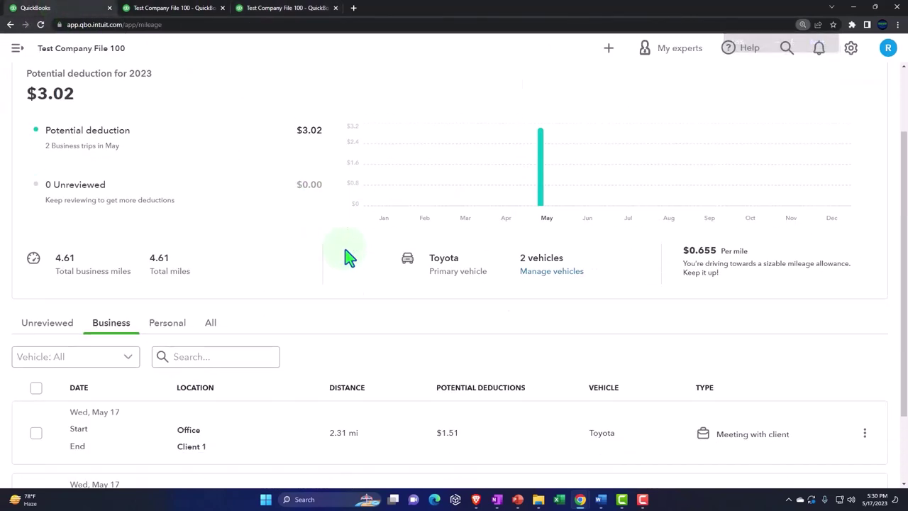
{"action": "scroll", "coordinate": [670, 255], "scroll_direction": "up", "scroll_amount": 2}
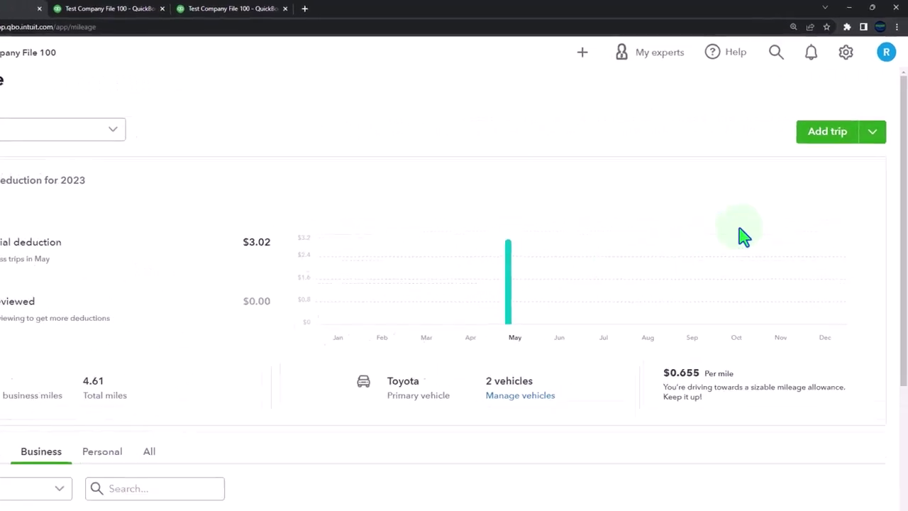
{"action": "left_click", "coordinate": [809, 161]}
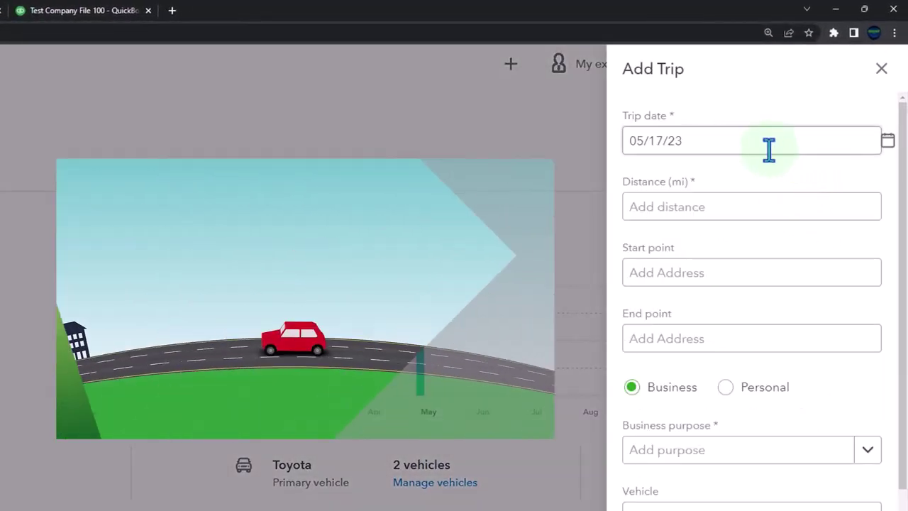
{"action": "left_click", "coordinate": [873, 144]}
{"action": "left_click", "coordinate": [887, 141]}
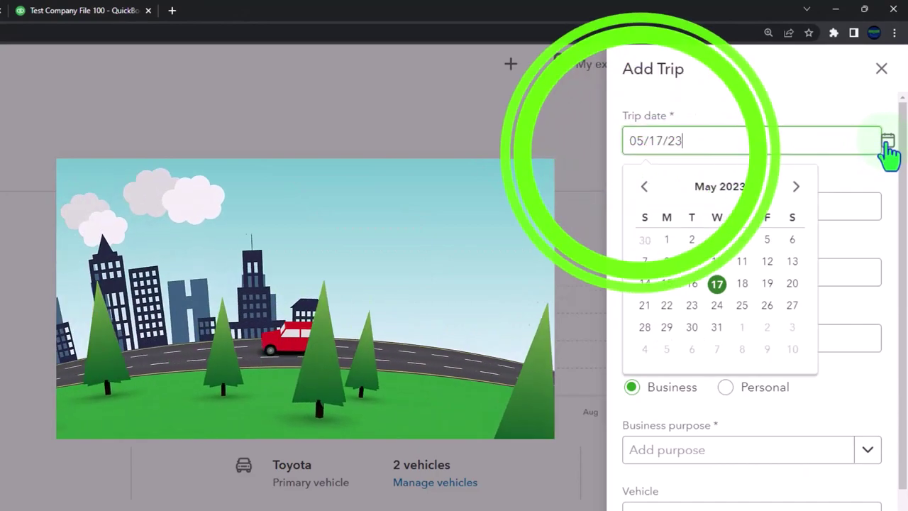
{"action": "left_click", "coordinate": [792, 284]}
{"action": "left_click", "coordinate": [682, 206]}
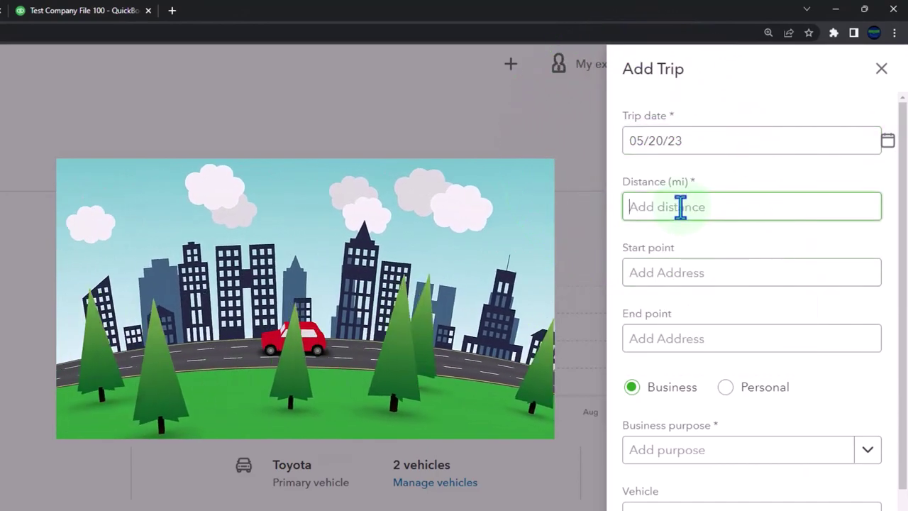
{"action": "left_click", "coordinate": [676, 278]}
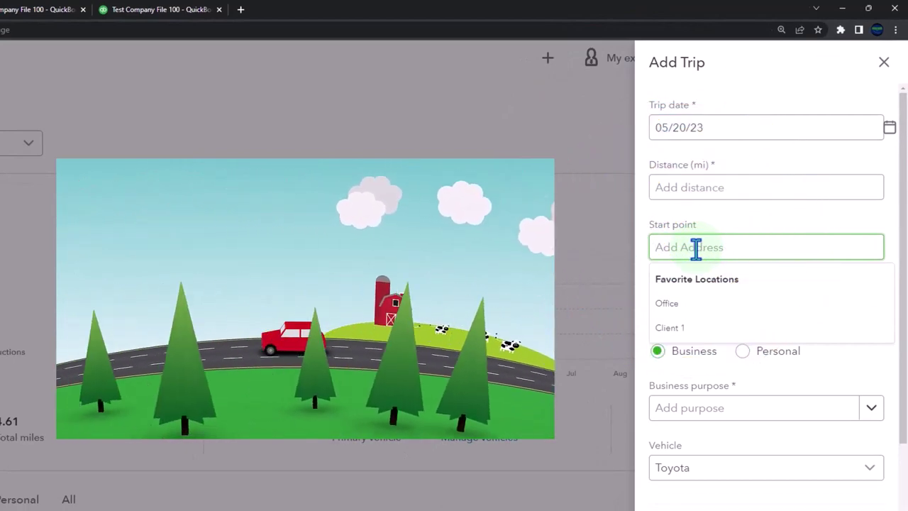
{"action": "left_click", "coordinate": [683, 309]}
{"action": "left_click", "coordinate": [681, 310]}
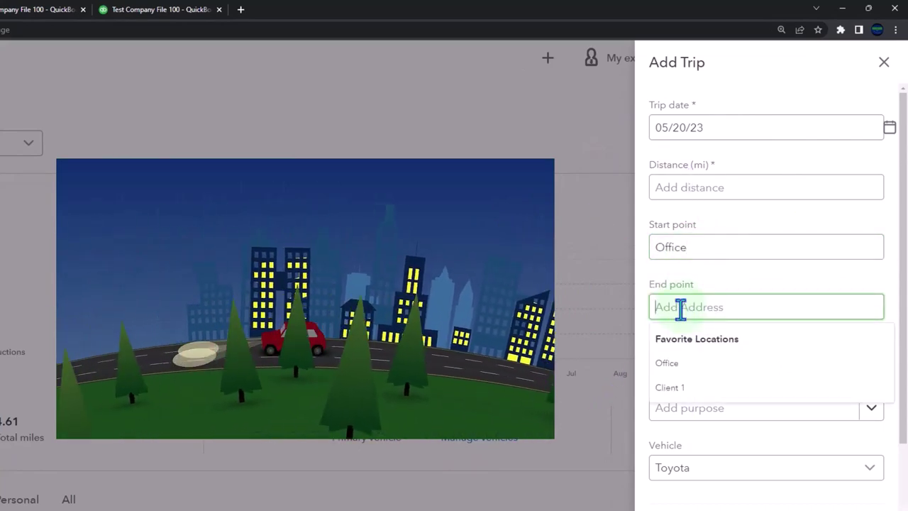
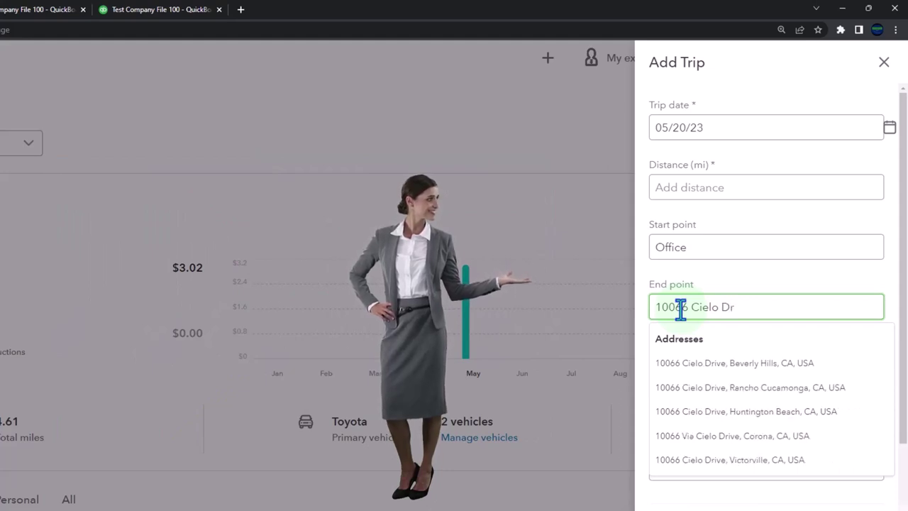
{"action": "left_click", "coordinate": [727, 363]}
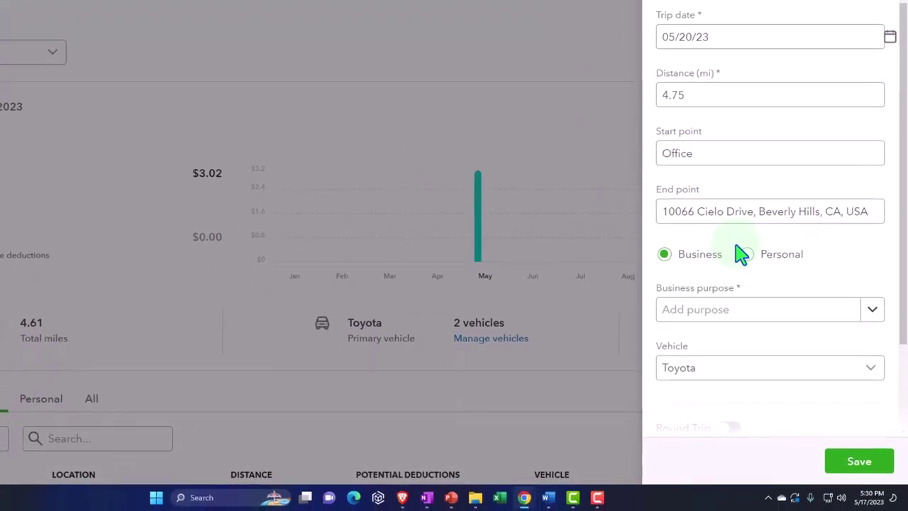
Choose Meeting with client, turn on Round Trip, and save the 4.75-mile trip
{"action": "scroll", "coordinate": [740, 262], "scroll_direction": "down", "scroll_amount": 2}
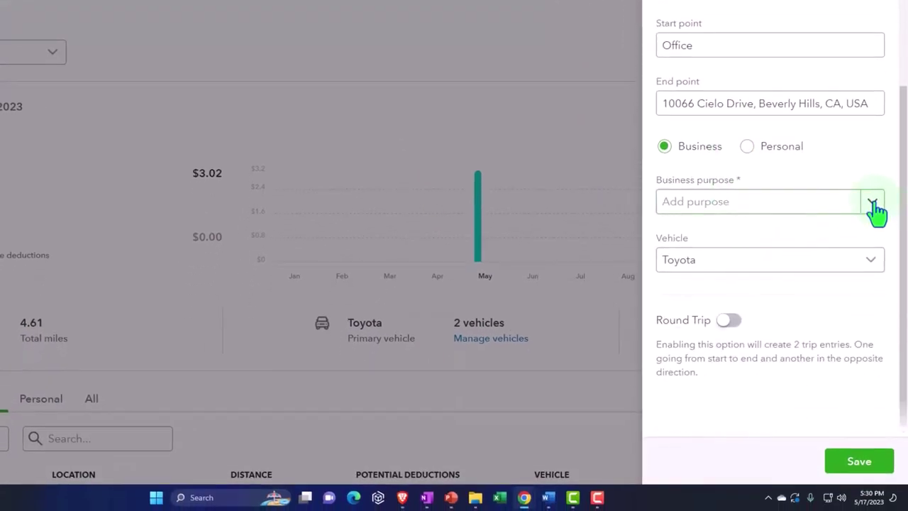
{"action": "left_click", "coordinate": [872, 204]}
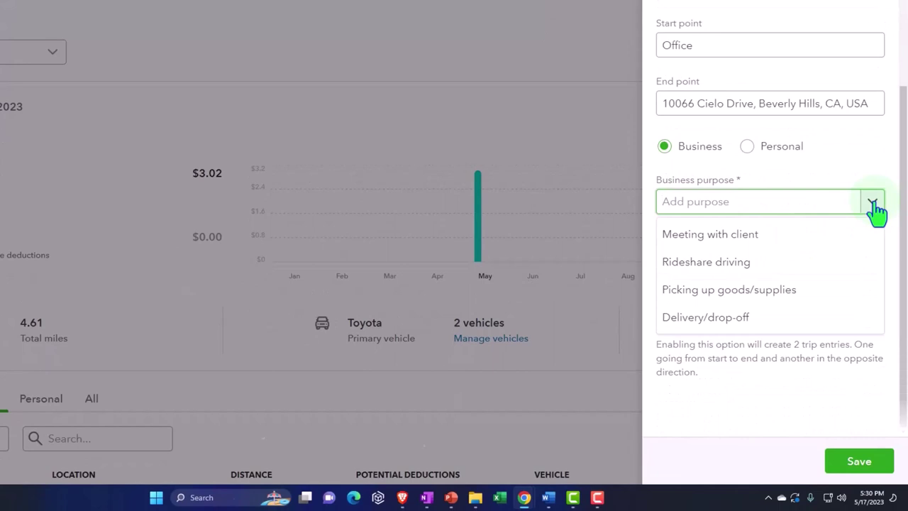
{"action": "left_click", "coordinate": [817, 238]}
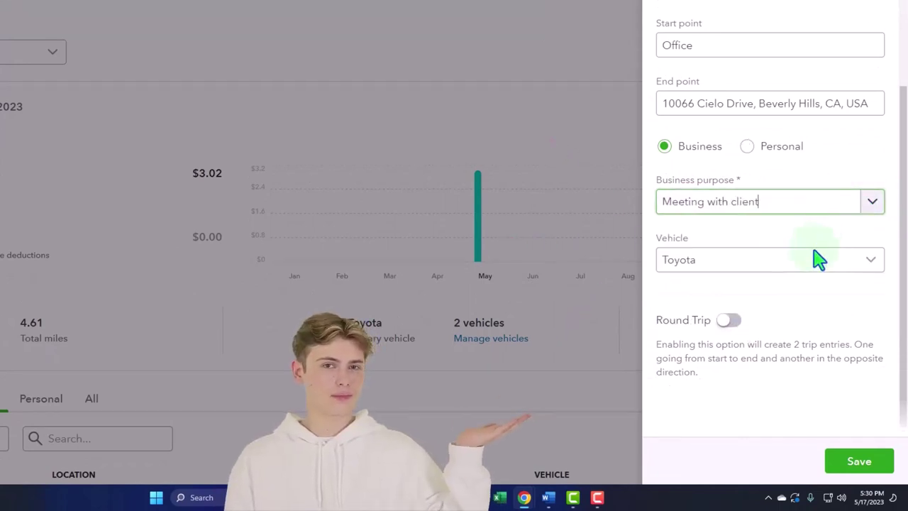
{"action": "left_click", "coordinate": [728, 322]}
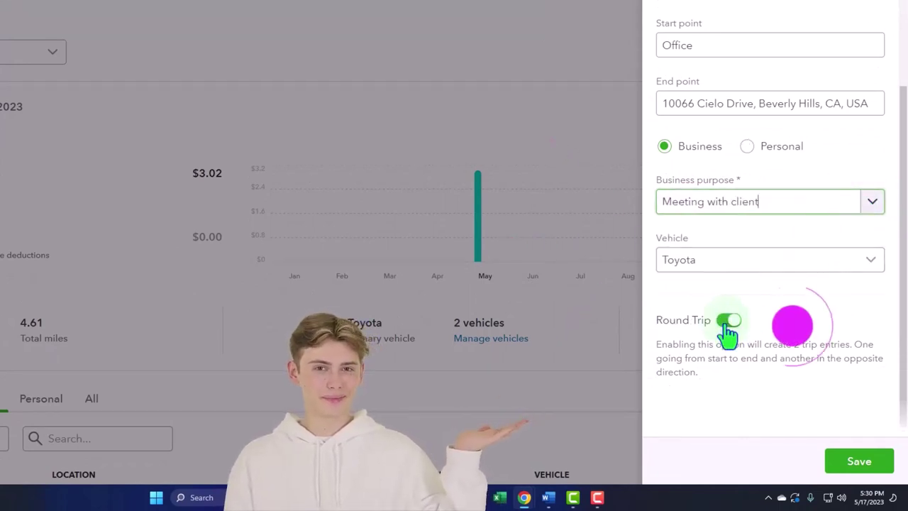
{"action": "left_click", "coordinate": [855, 463]}
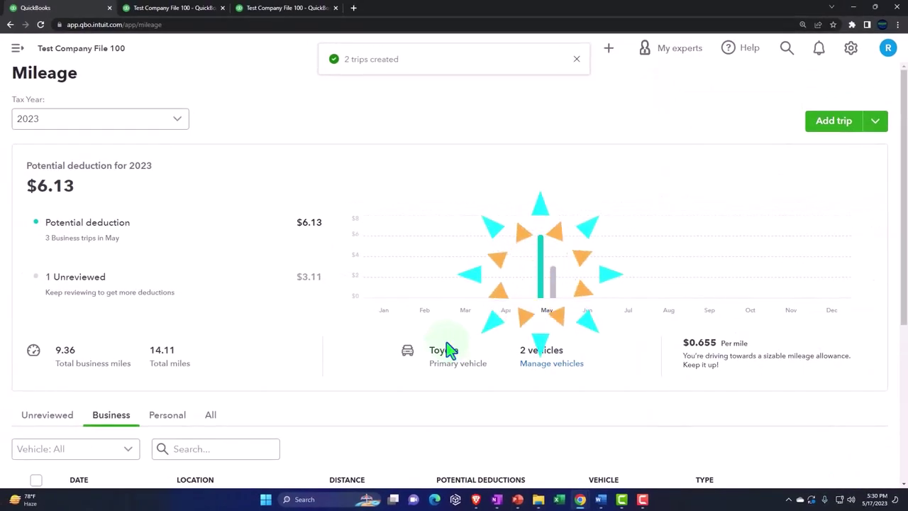
Mark the unreviewed Cielo Drive-to-Office return trip as Business with purpose Meeting with client
{"action": "scroll", "coordinate": [447, 349], "scroll_direction": "down", "scroll_amount": 3}
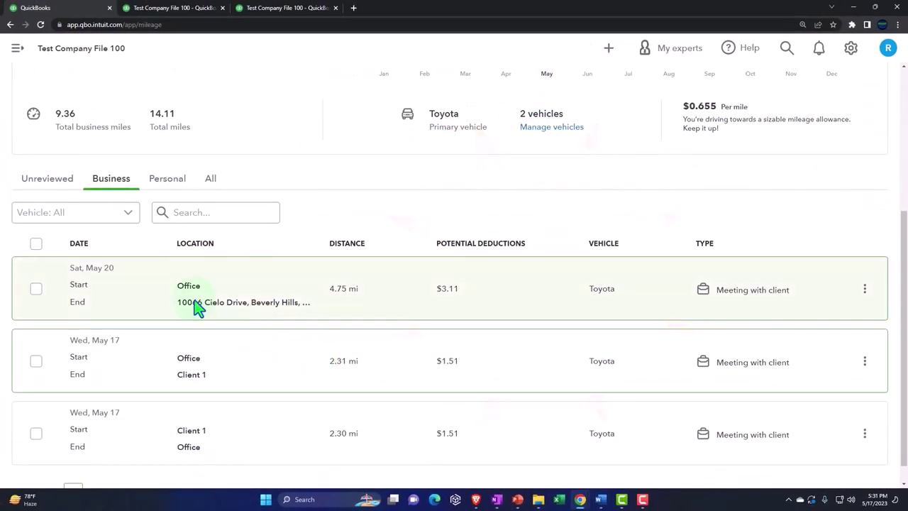
{"action": "left_click", "coordinate": [51, 181]}
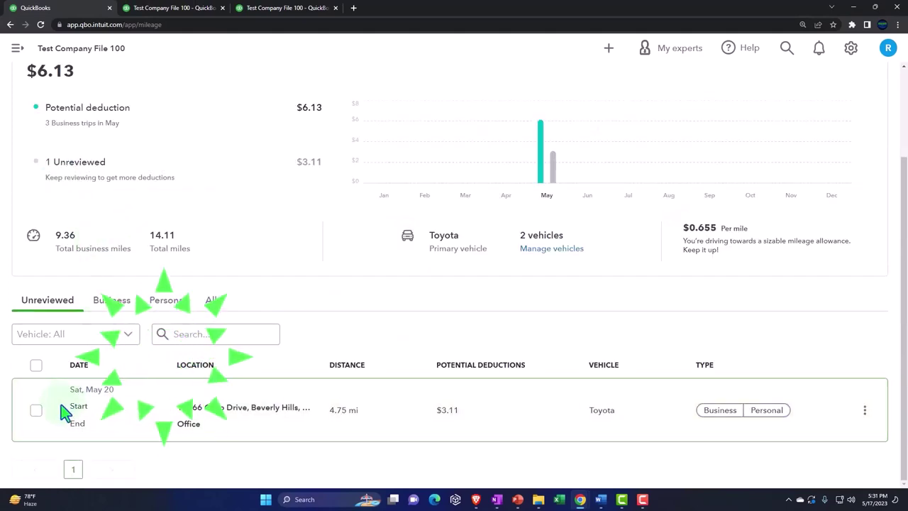
{"action": "left_click", "coordinate": [713, 417]}
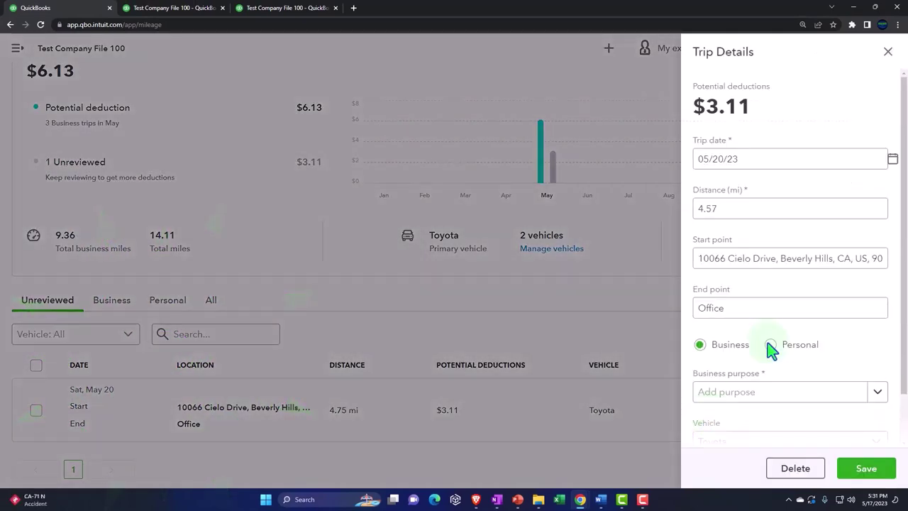
{"action": "scroll", "coordinate": [822, 326], "scroll_direction": "down", "scroll_amount": 2}
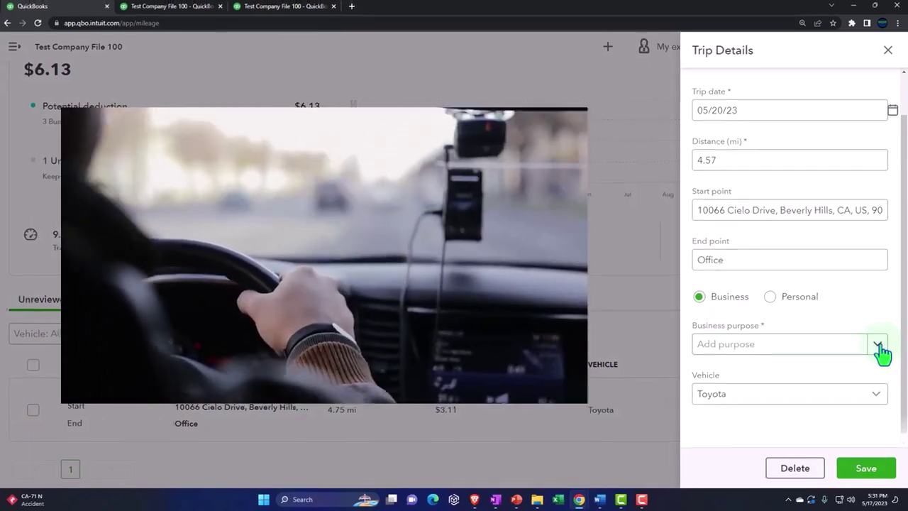
{"action": "left_click", "coordinate": [880, 345]}
{"action": "left_click", "coordinate": [858, 356]}
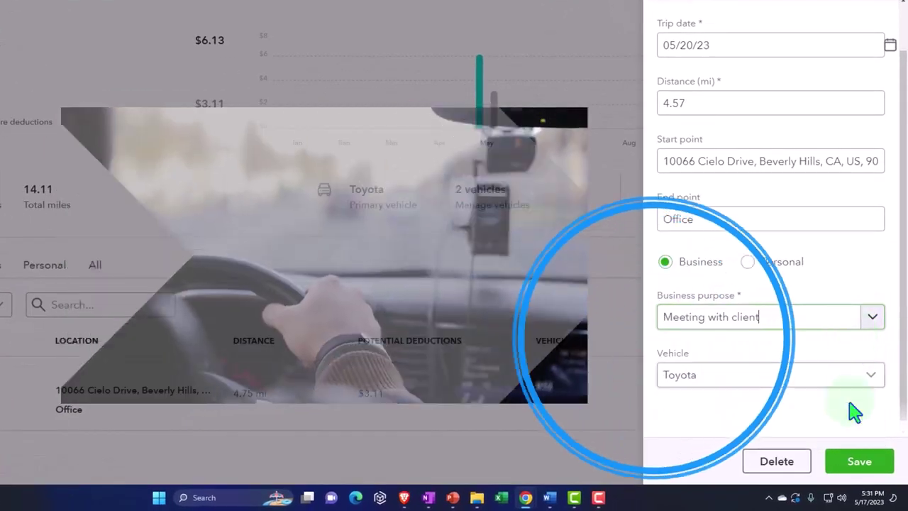
{"action": "left_click", "coordinate": [857, 461]}
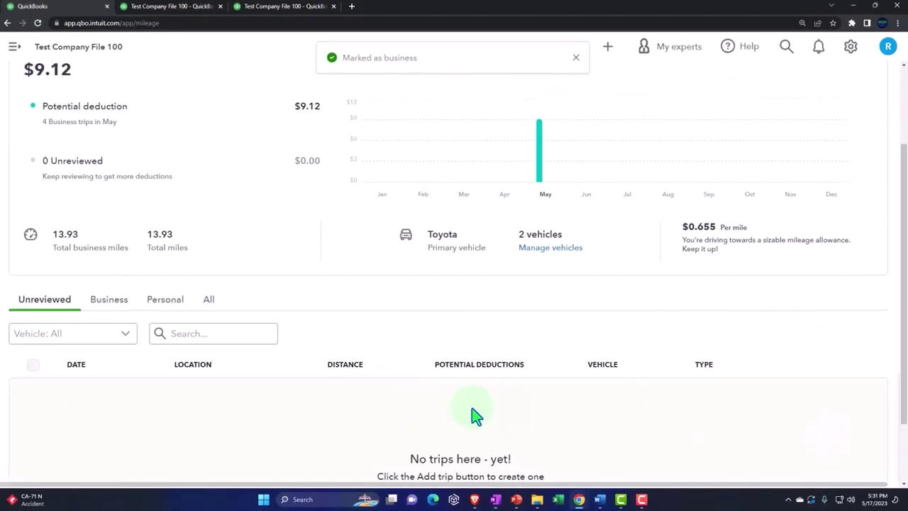
{"action": "scroll", "coordinate": [654, 211], "scroll_direction": "up", "scroll_amount": 3}
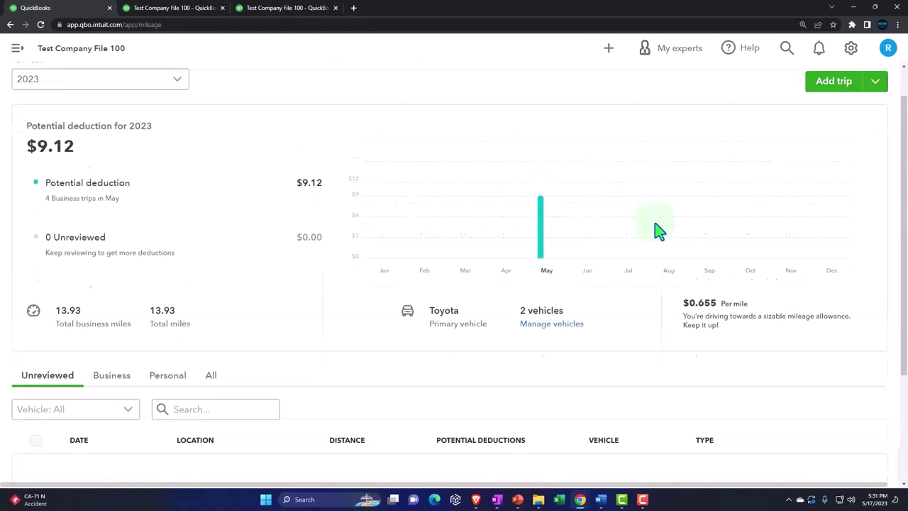
{"action": "left_click", "coordinate": [826, 120]}
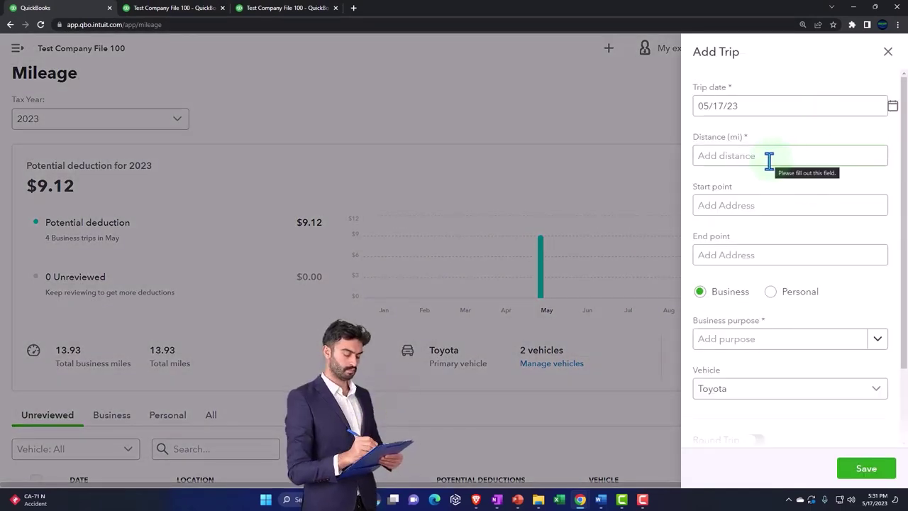
{"action": "left_click", "coordinate": [892, 105]}
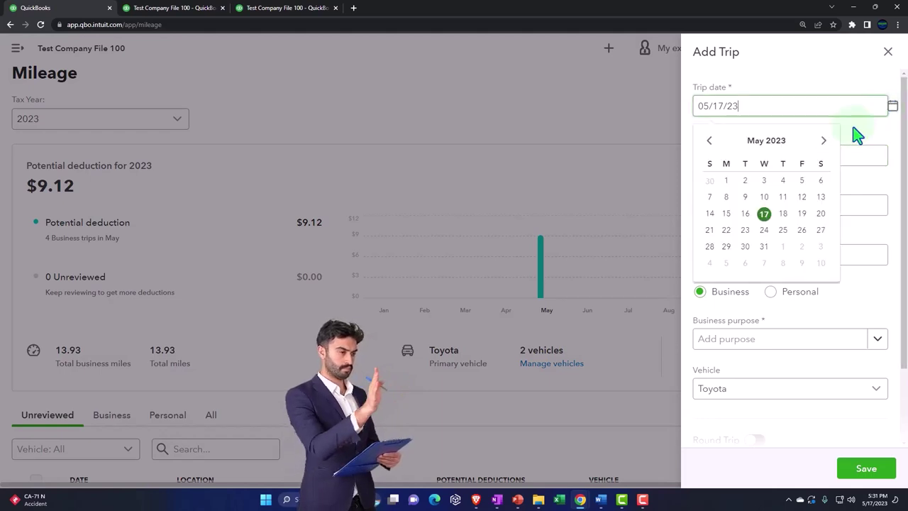
{"action": "left_click", "coordinate": [764, 247]}
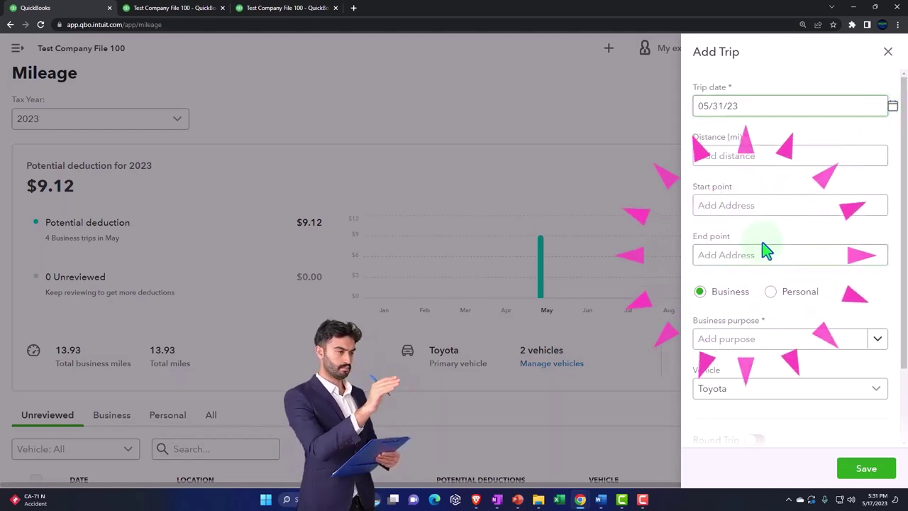
{"action": "left_click", "coordinate": [877, 403]}
{"action": "left_click", "coordinate": [783, 423]}
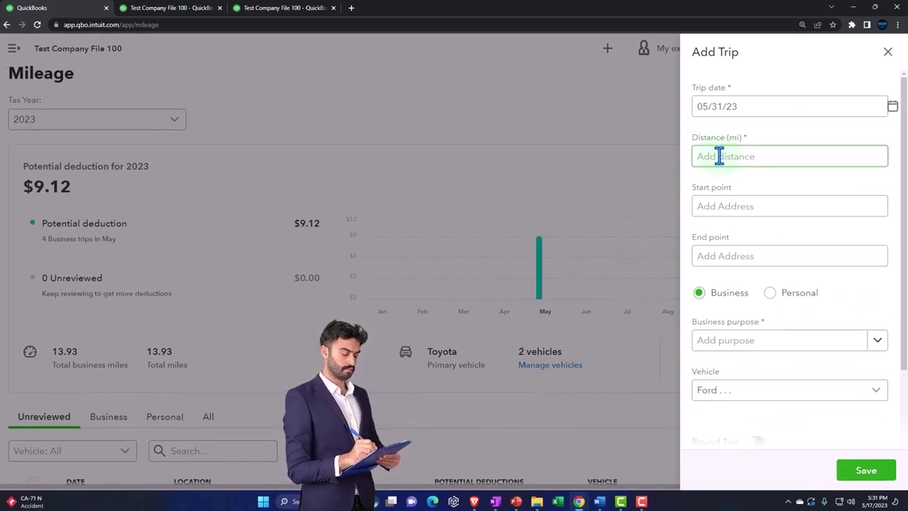
{"action": "left_click", "coordinate": [683, 283]}
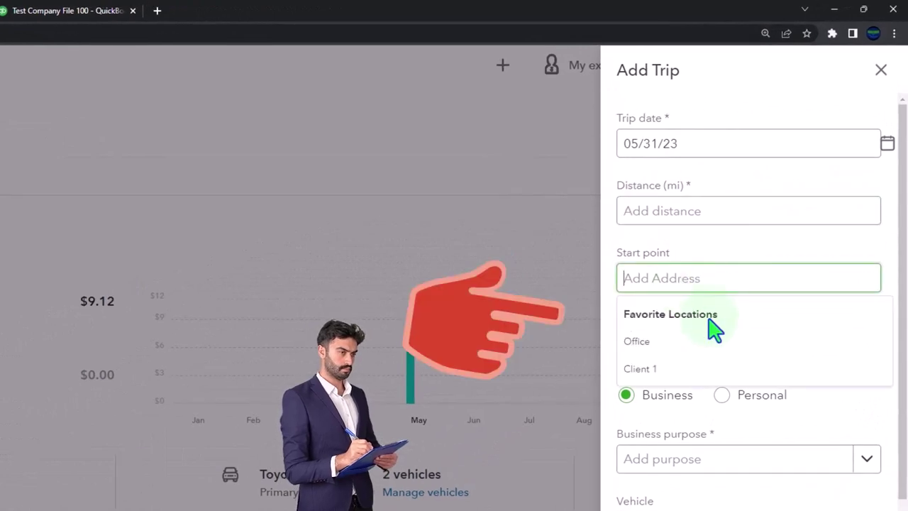
{"action": "left_click", "coordinate": [693, 353]}
{"action": "left_click", "coordinate": [672, 352]}
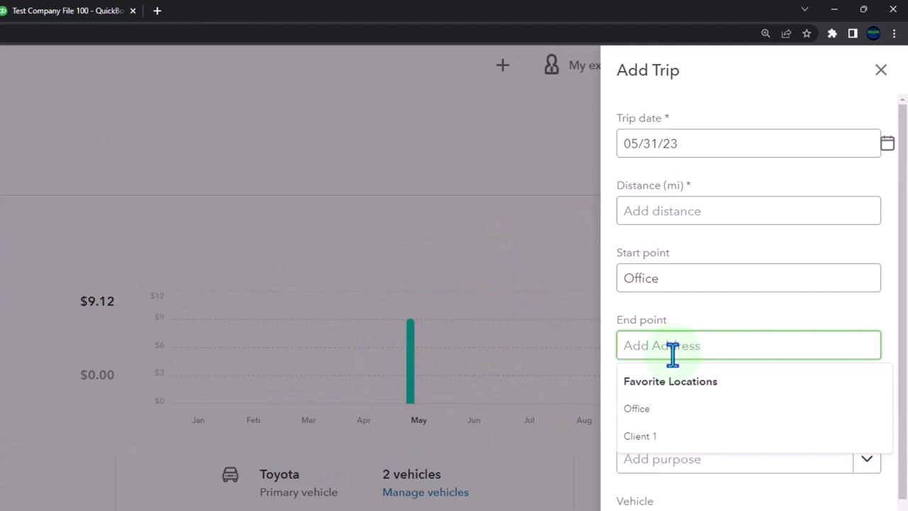
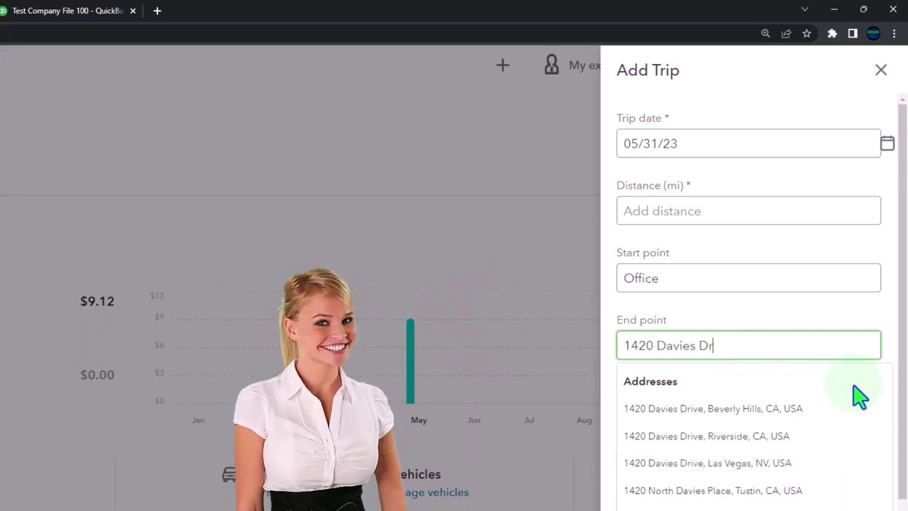
{"action": "left_click", "coordinate": [763, 411]}
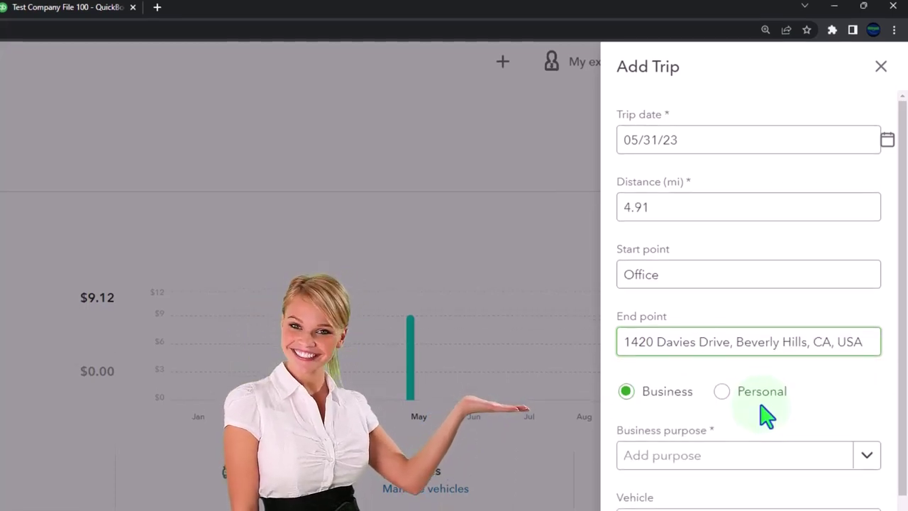
Set the trip purpose to Meeting with client, make it a round trip, and save
{"action": "left_click", "coordinate": [867, 457]}
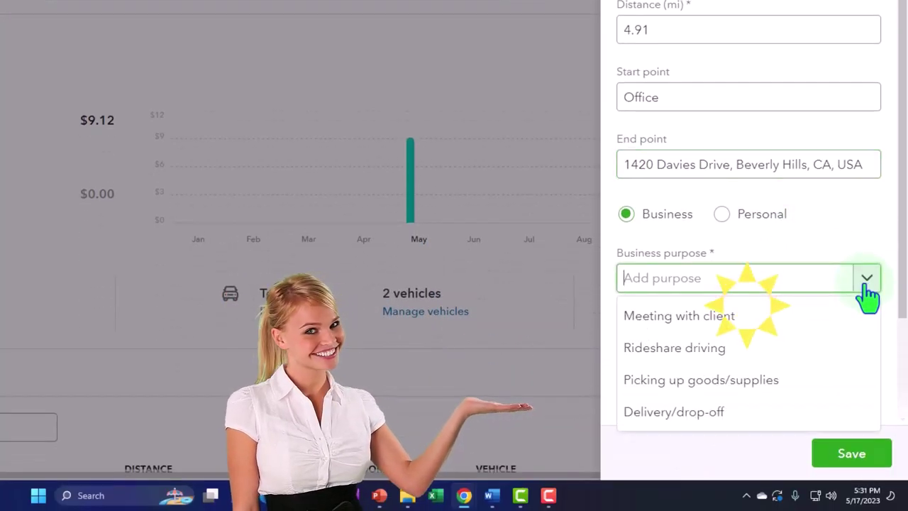
{"action": "left_click", "coordinate": [825, 319]}
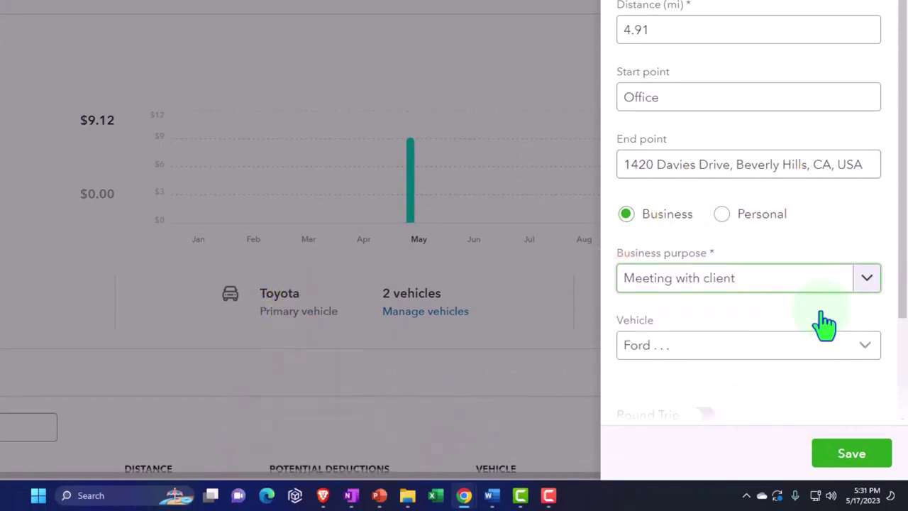
{"action": "scroll", "coordinate": [823, 311], "scroll_direction": "down", "scroll_amount": 2}
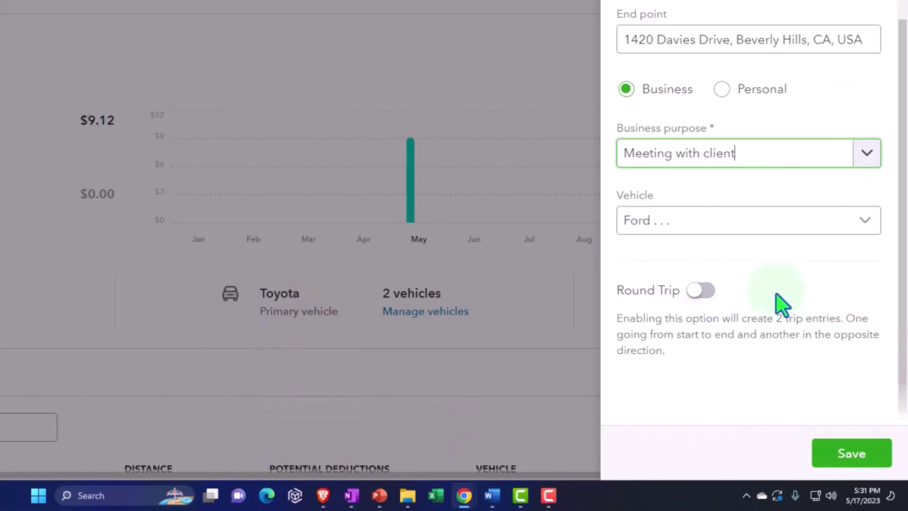
{"action": "left_click", "coordinate": [702, 291]}
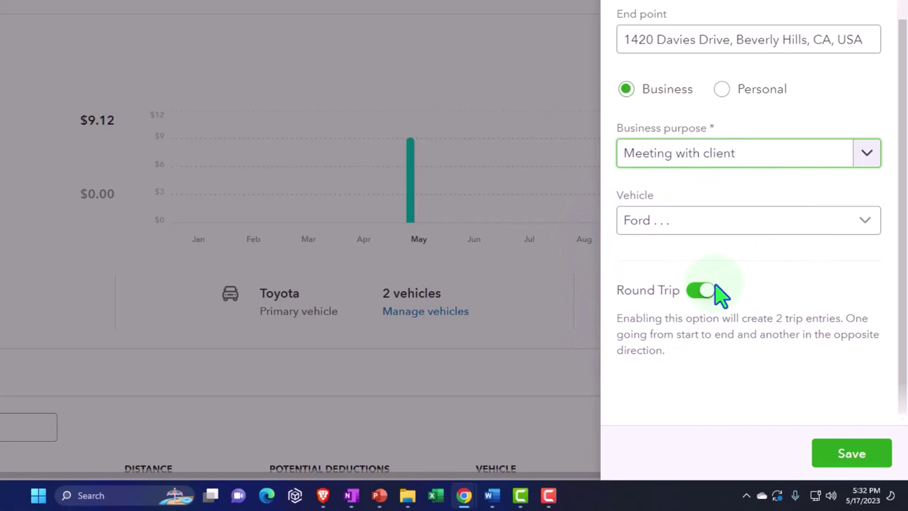
{"action": "left_click", "coordinate": [851, 453]}
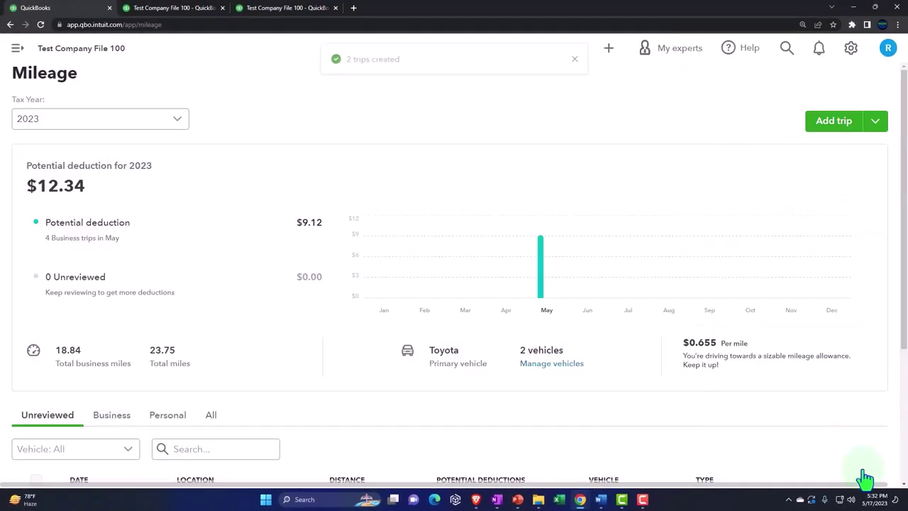
Mark the 4.72 mi Davies Drive return trip as Business, purpose Meeting with client
{"action": "scroll", "coordinate": [284, 340], "scroll_direction": "down", "scroll_amount": 2}
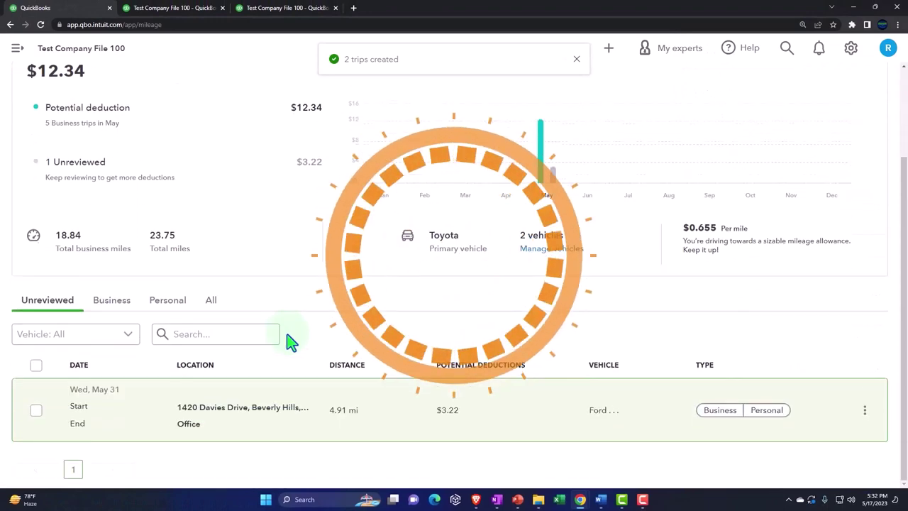
{"action": "left_click", "coordinate": [718, 412]}
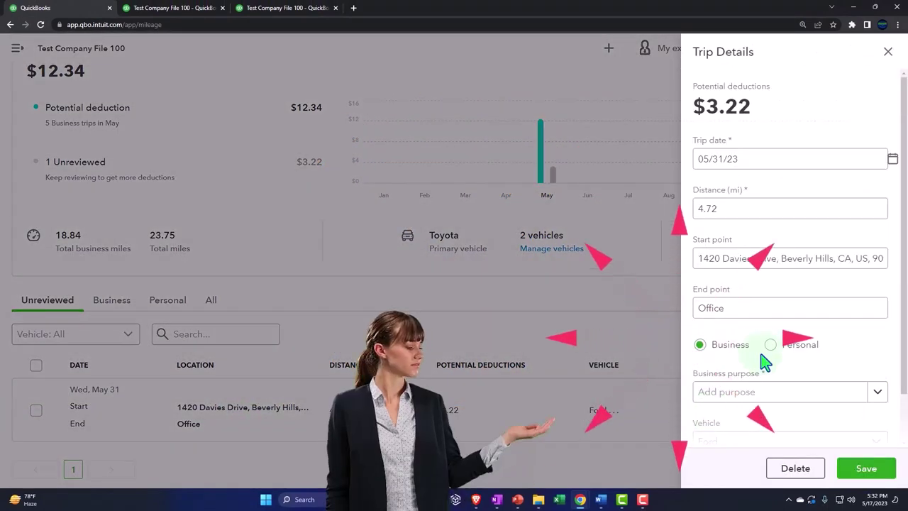
{"action": "scroll", "coordinate": [802, 355], "scroll_direction": "down", "scroll_amount": 1}
{"action": "left_click", "coordinate": [878, 339]}
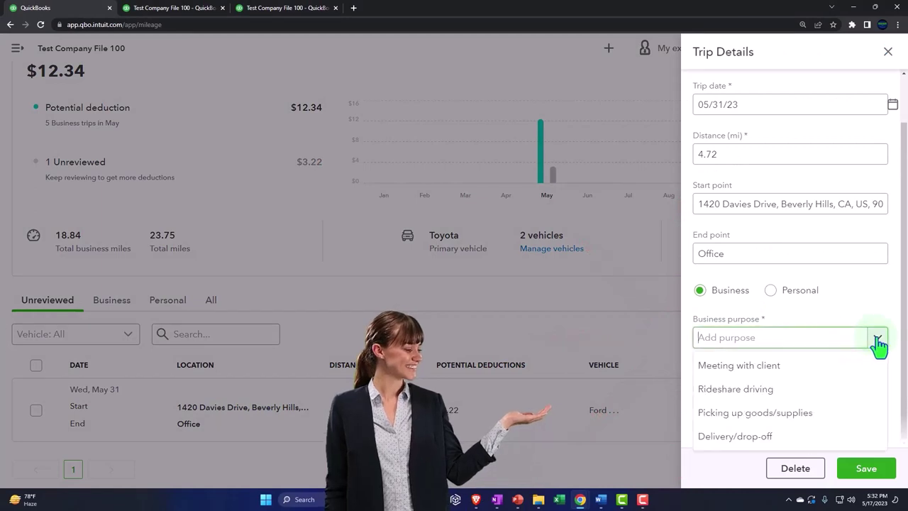
{"action": "left_click", "coordinate": [834, 369]}
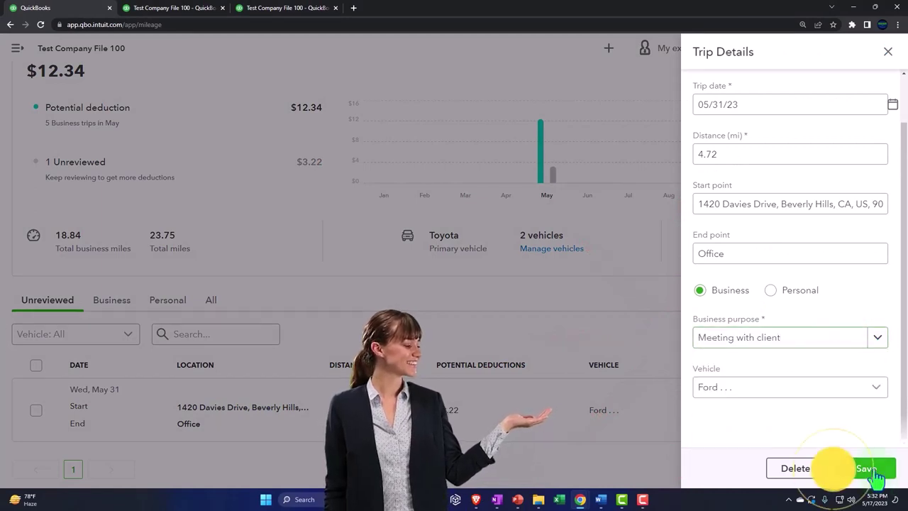
{"action": "left_click", "coordinate": [877, 478]}
Check the Business trip list and confirm the Unreviewed list is empty
{"action": "left_click", "coordinate": [122, 312]}
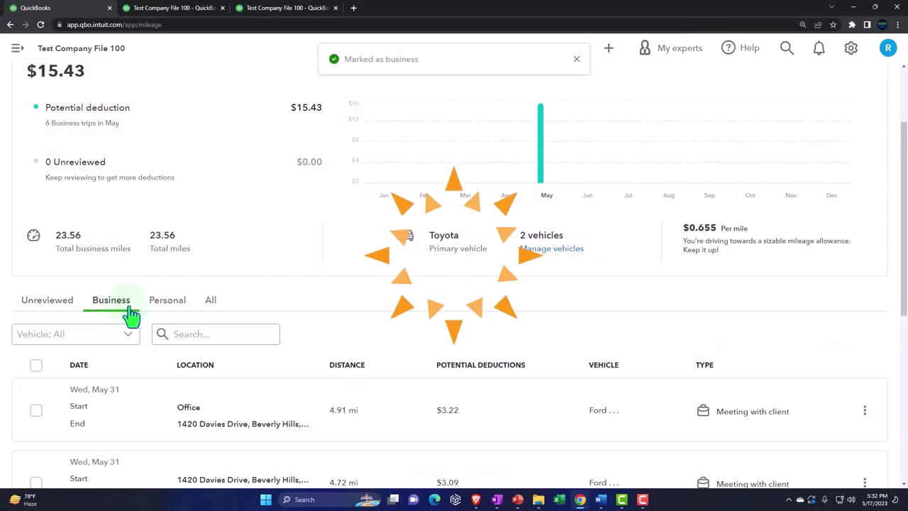
{"action": "scroll", "coordinate": [158, 344], "scroll_direction": "down", "scroll_amount": 5}
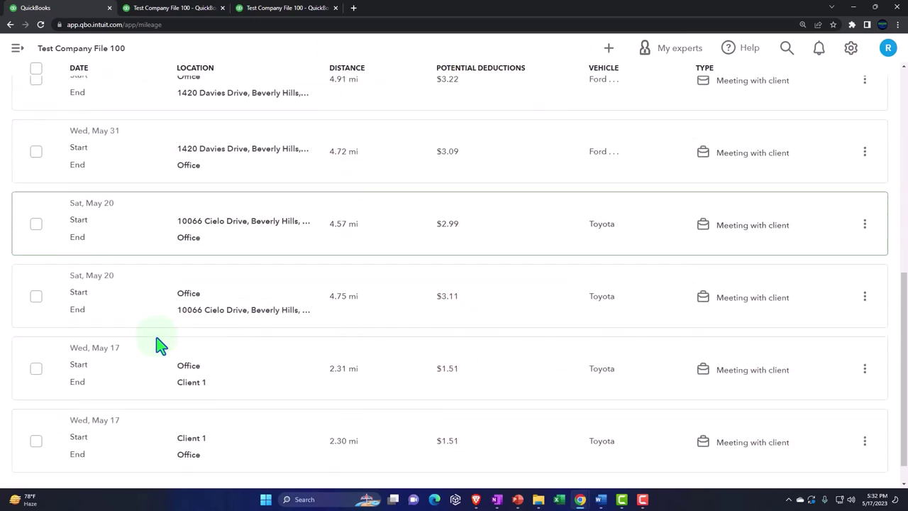
{"action": "scroll", "coordinate": [159, 345], "scroll_direction": "up", "scroll_amount": 5}
{"action": "left_click", "coordinate": [47, 256]}
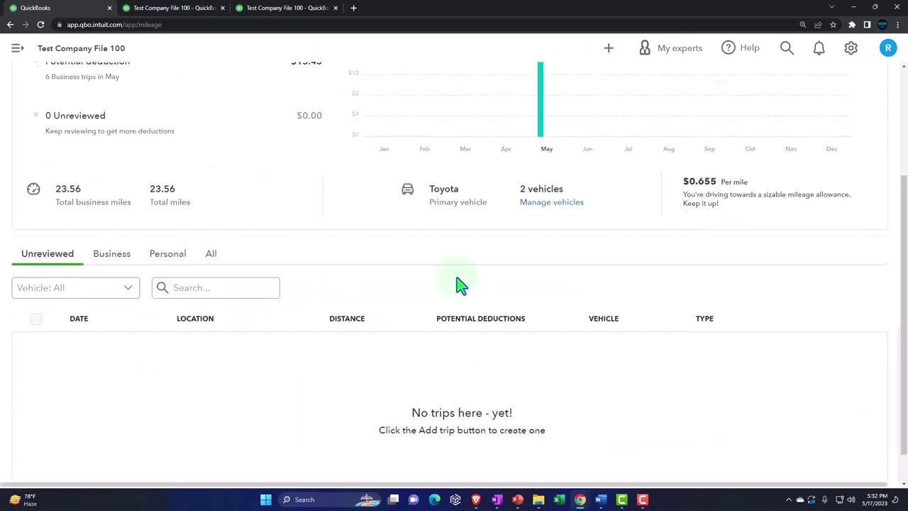
{"action": "scroll", "coordinate": [460, 283], "scroll_direction": "up", "scroll_amount": 3}
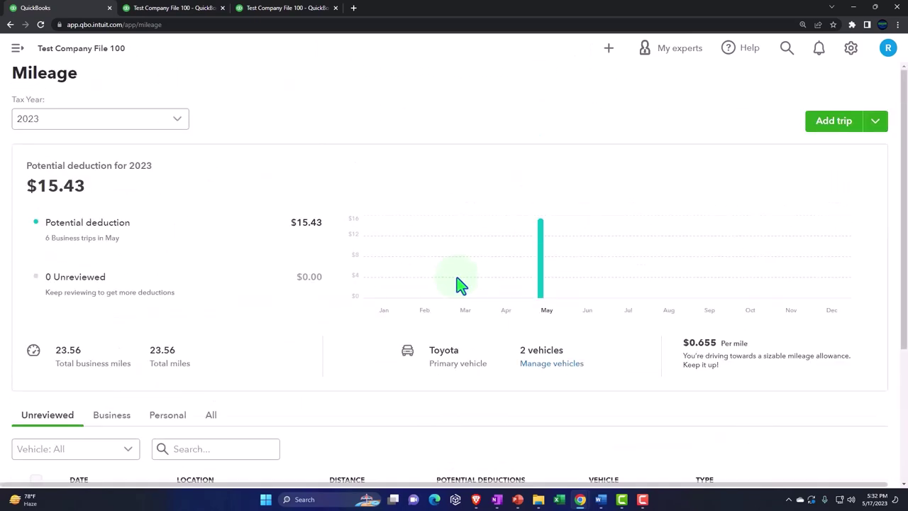
Choose Manage Favorite Locations from the Add trip dropdown
{"action": "left_click", "coordinate": [877, 122]}
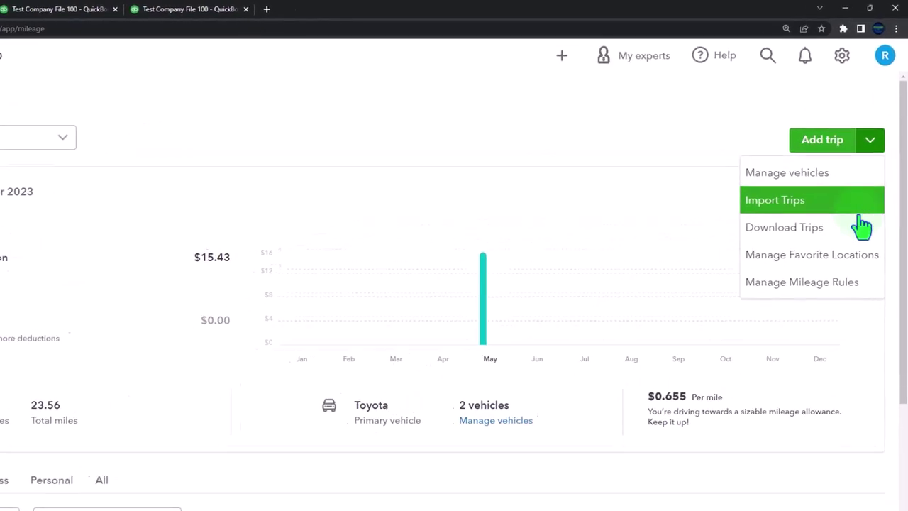
{"action": "left_click", "coordinate": [848, 222]}
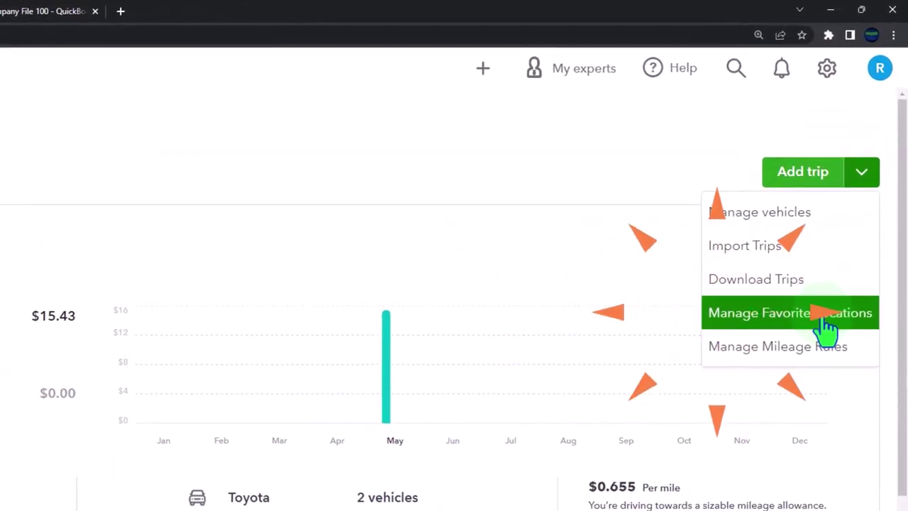